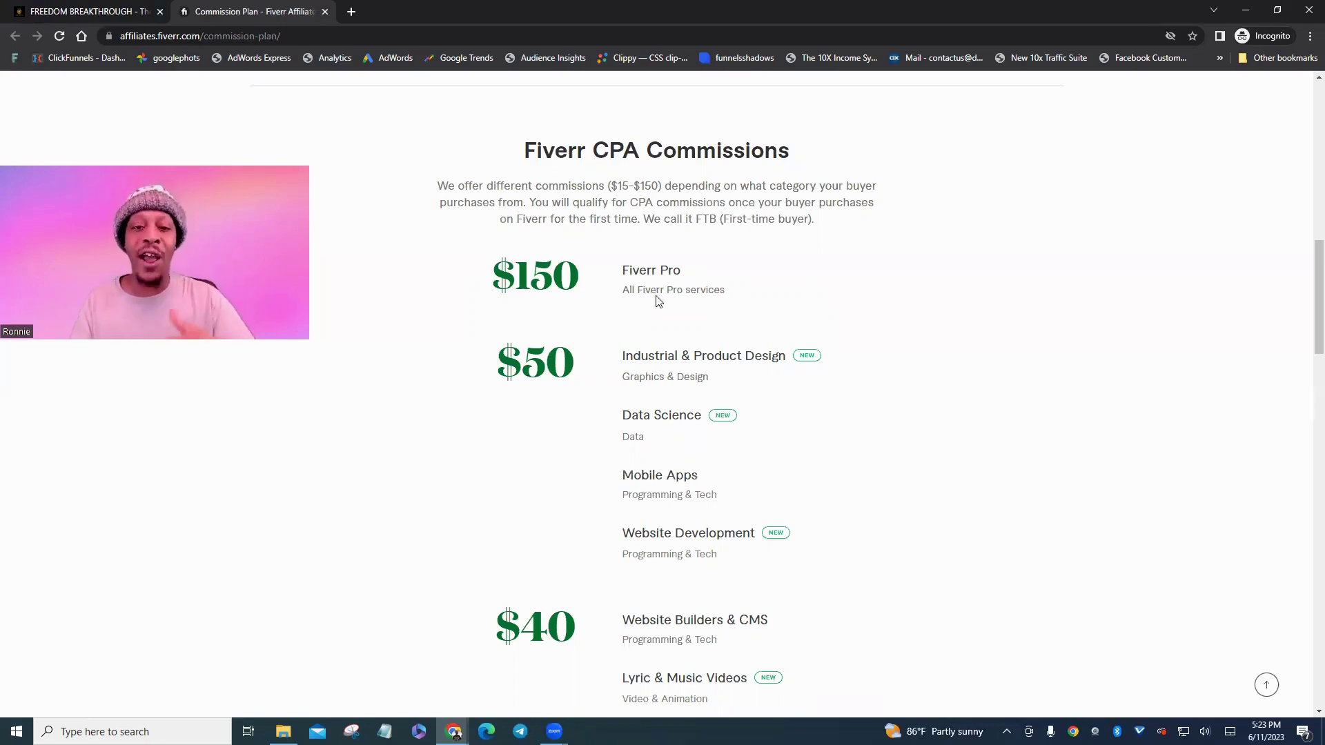
# - Examine the Fiverr CPA commission amounts for each service category, from Fiverr Pro through All Other Categories
pyautogui.scroll(-2, 657, 301)
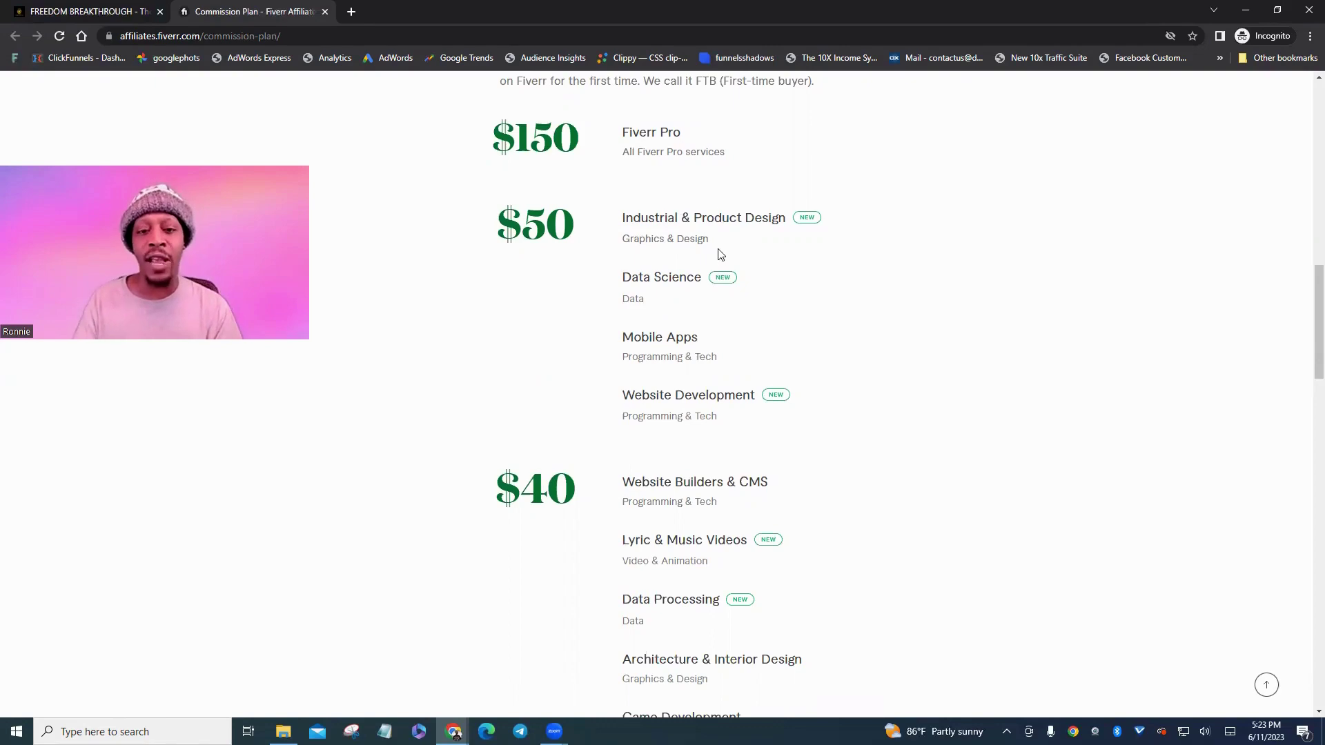
pyautogui.scroll(-3, 667, 407)
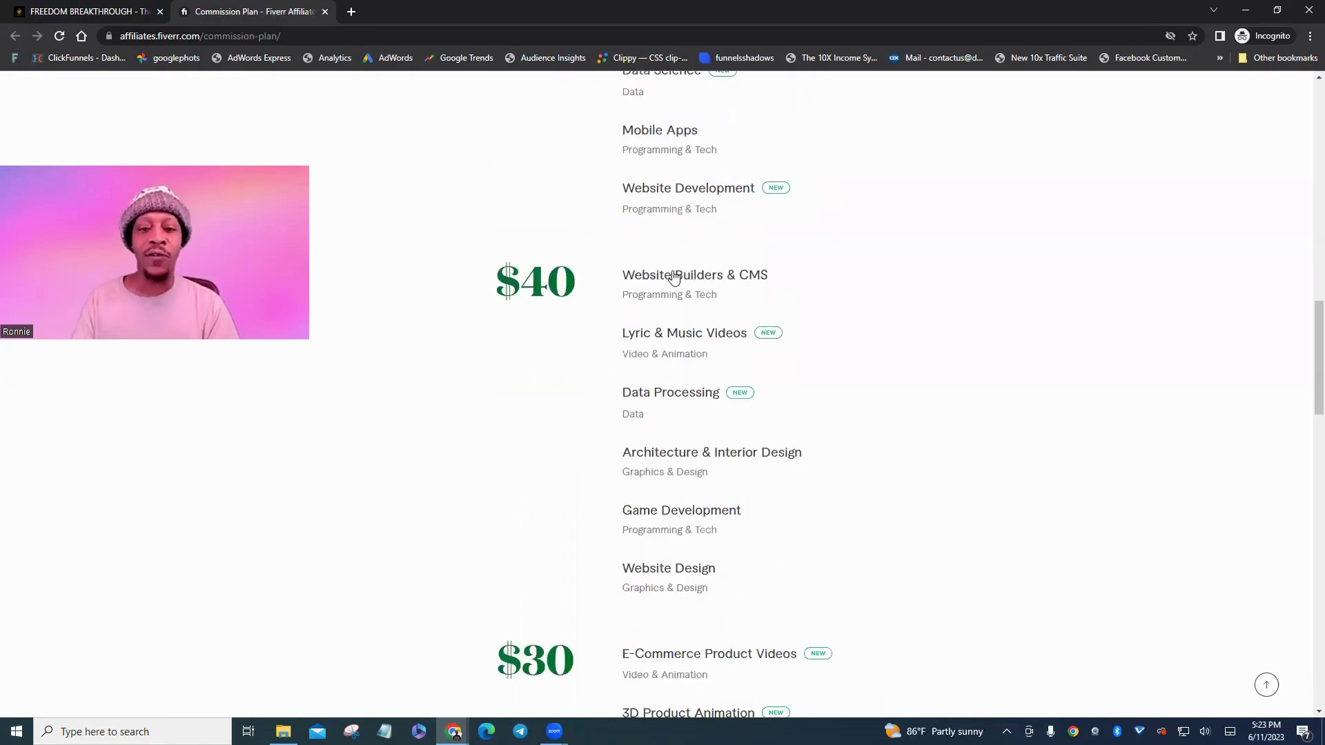
pyautogui.scroll(-6, 725, 334)
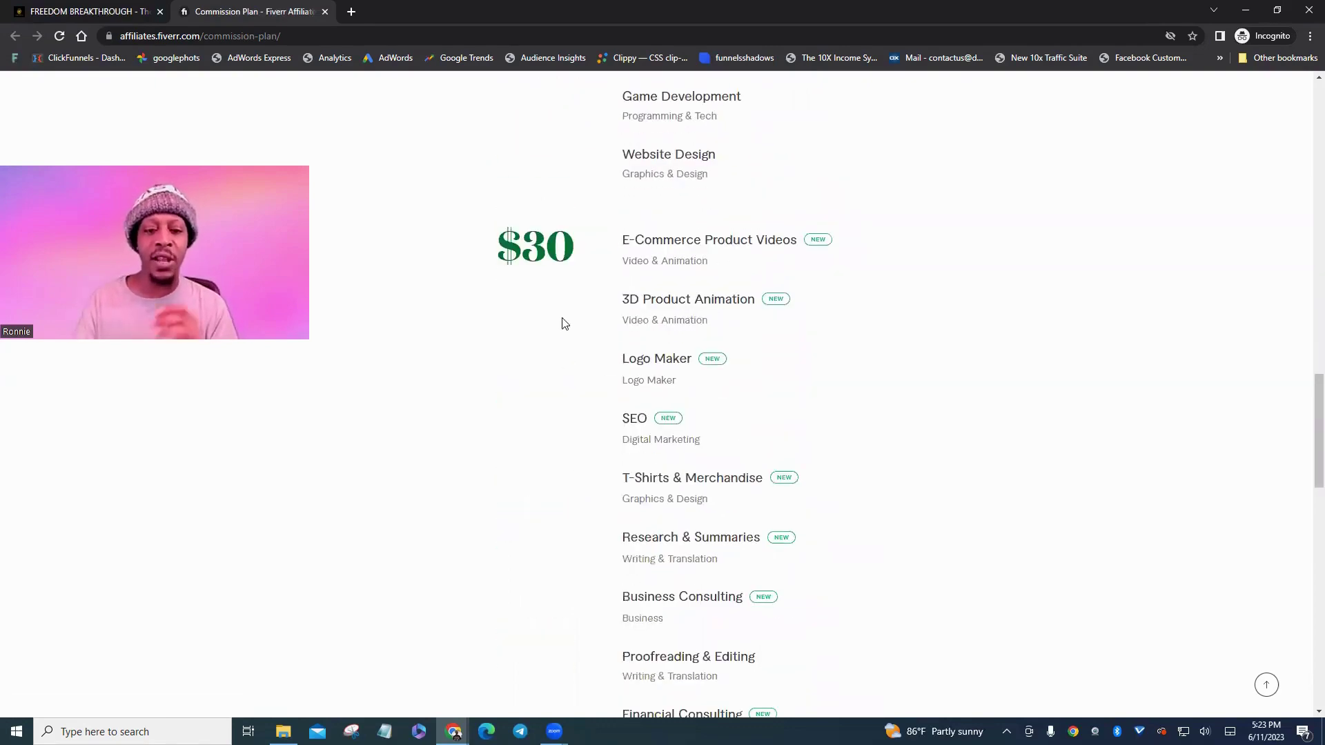
pyautogui.scroll(-7, 722, 288)
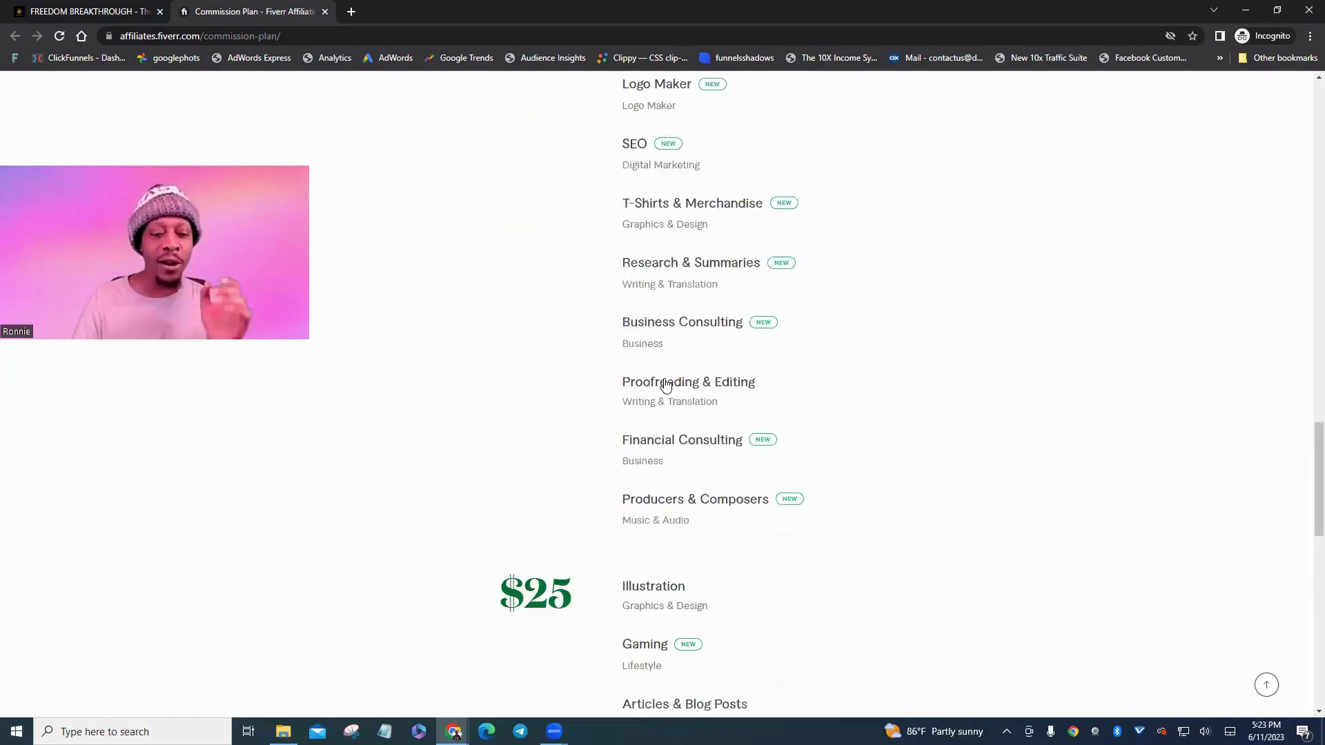
pyautogui.scroll(-1, 603, 447)
pyautogui.scroll(-4, 641, 331)
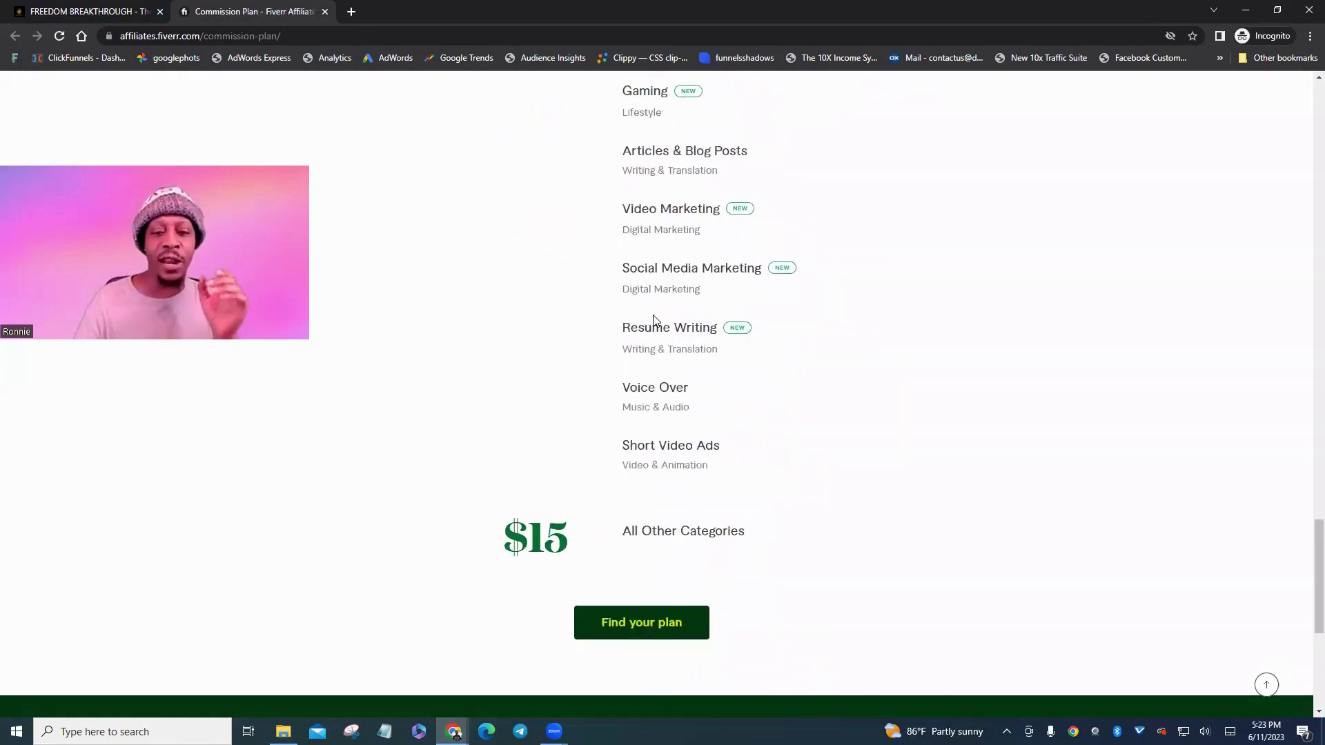
pyautogui.scroll(-3, 552, 287)
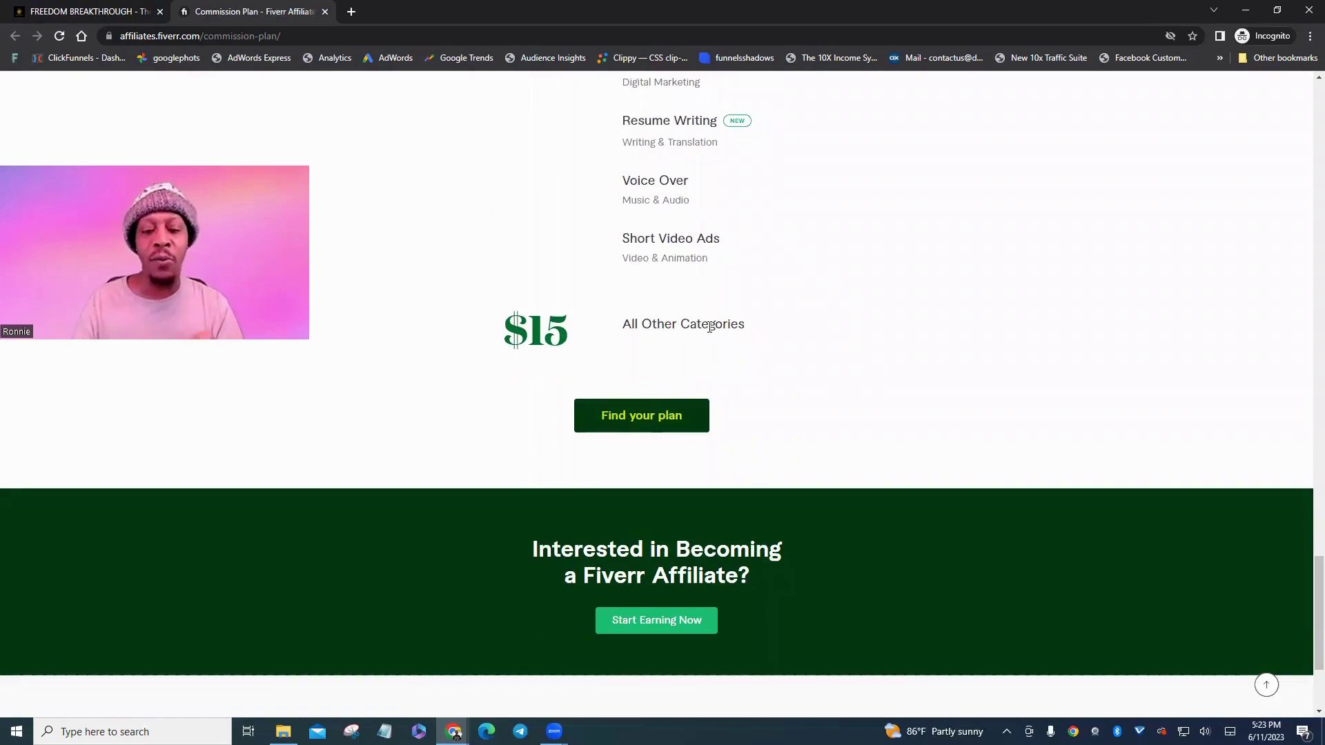
pyautogui.scroll(-3, 618, 346)
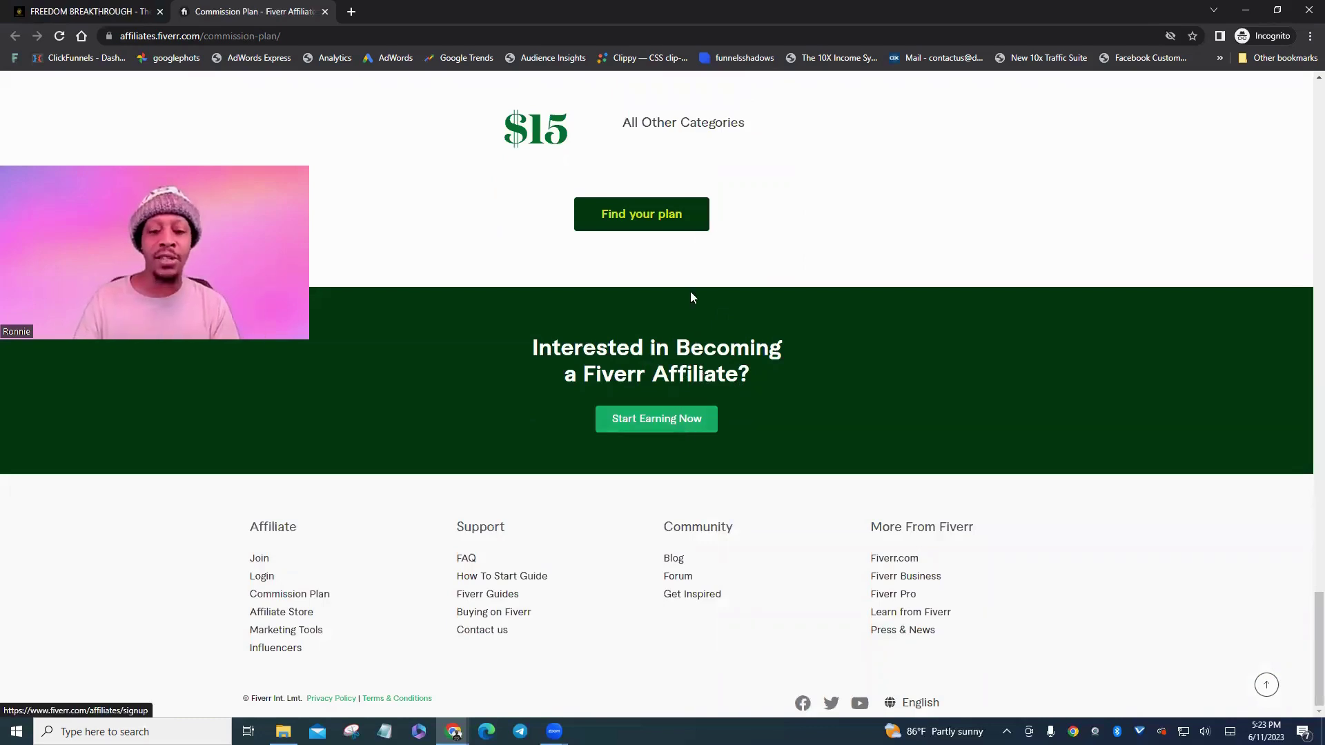
pyautogui.scroll(3, 757, 370)
pyautogui.scroll(-3, 757, 370)
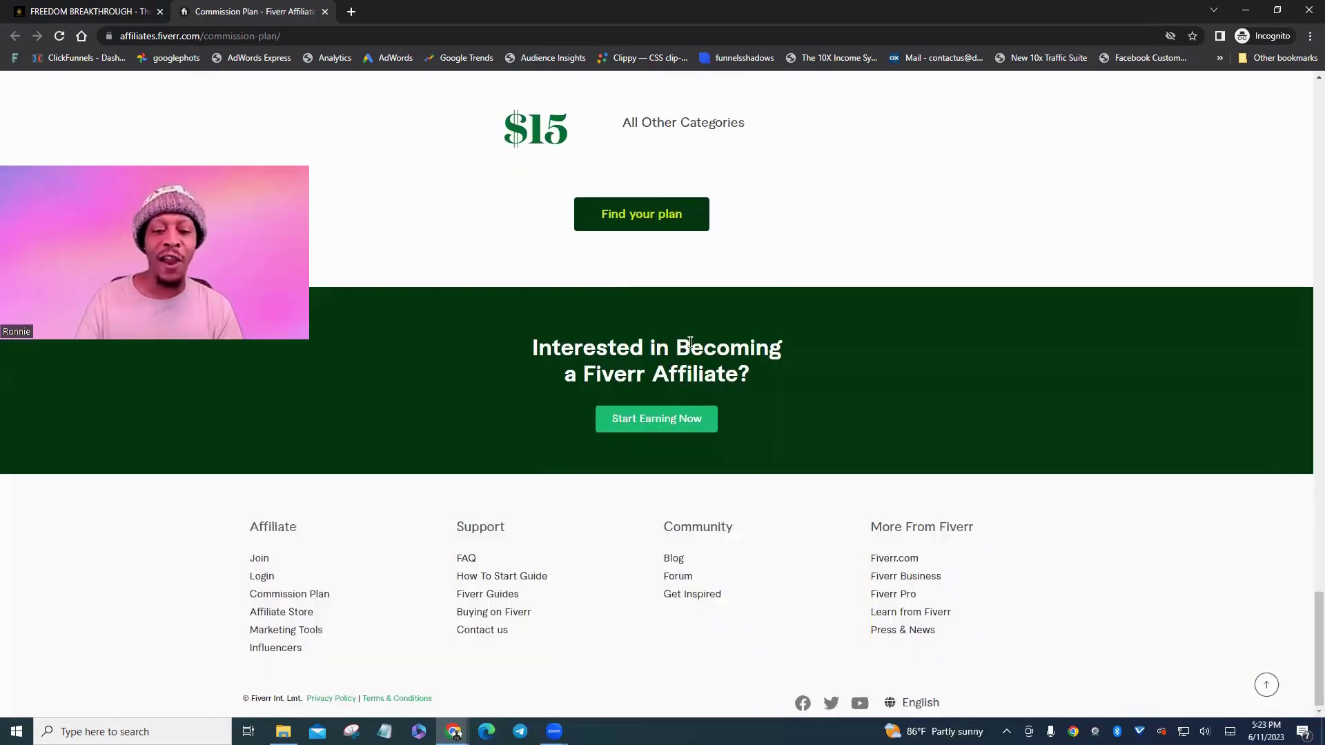
# - Open the Fiverr Affiliates Program sign-up form from the commission plan page and review its required fields
pyautogui.click(665, 422)
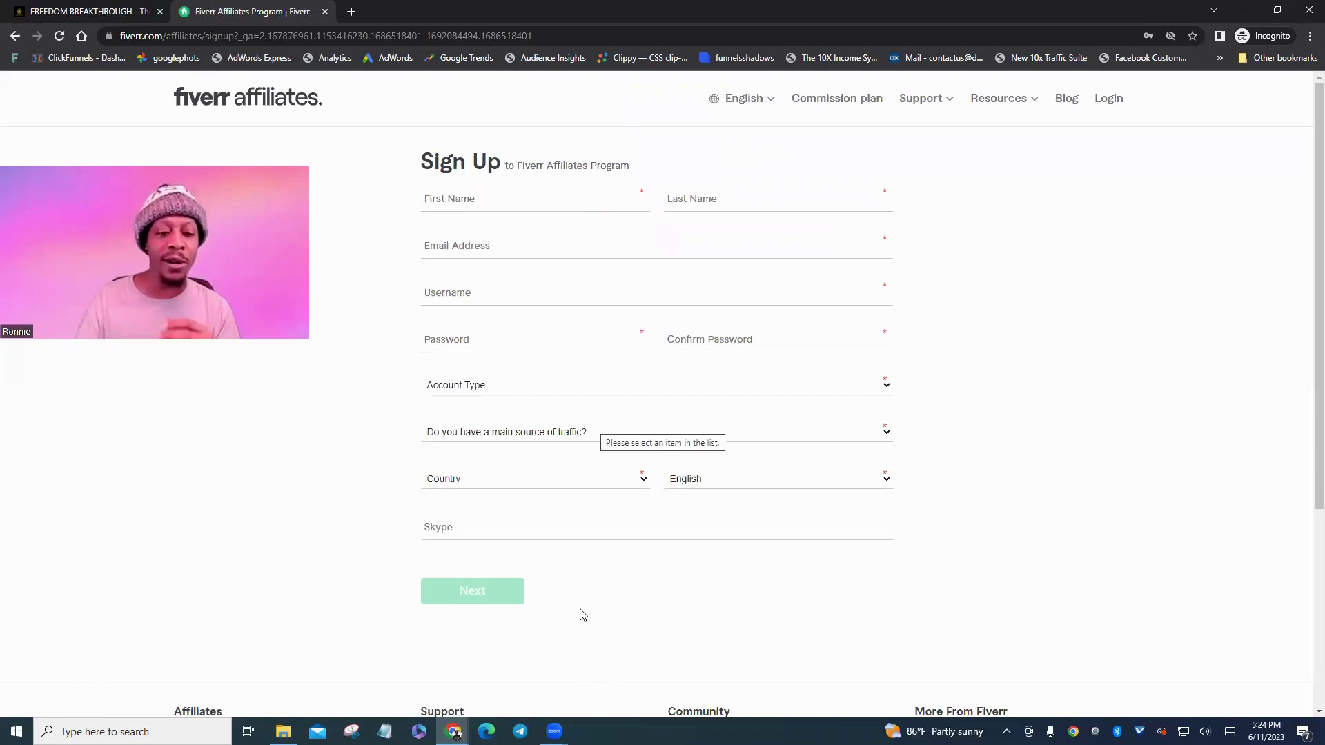
pyautogui.scroll(-2, 487, 545)
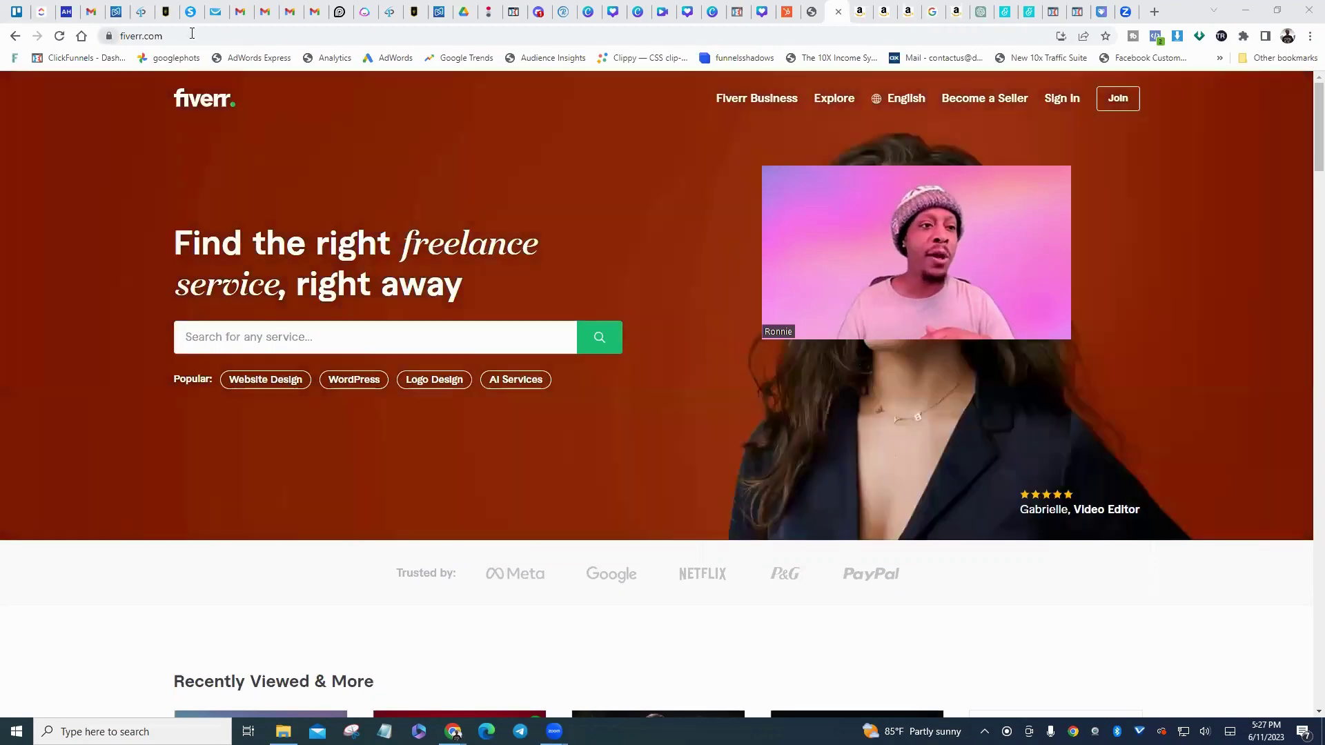
# - Search the fiverr.com marketplace for "logo design" services
pyautogui.moveTo(162, 37); pyautogui.dragTo(125, 40)
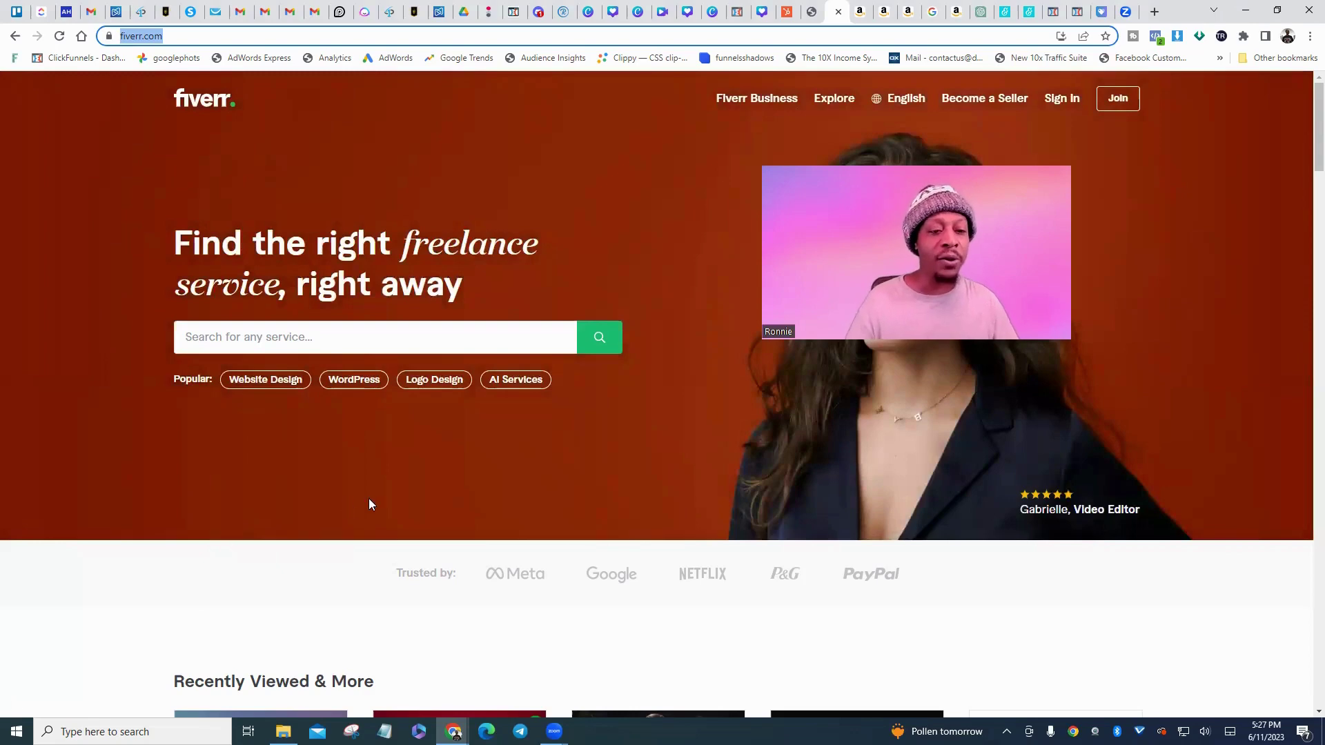
pyautogui.click(376, 327)
pyautogui.write('logo desing')
pyautogui.press('BackSpace')
pyautogui.press('BackSpace')
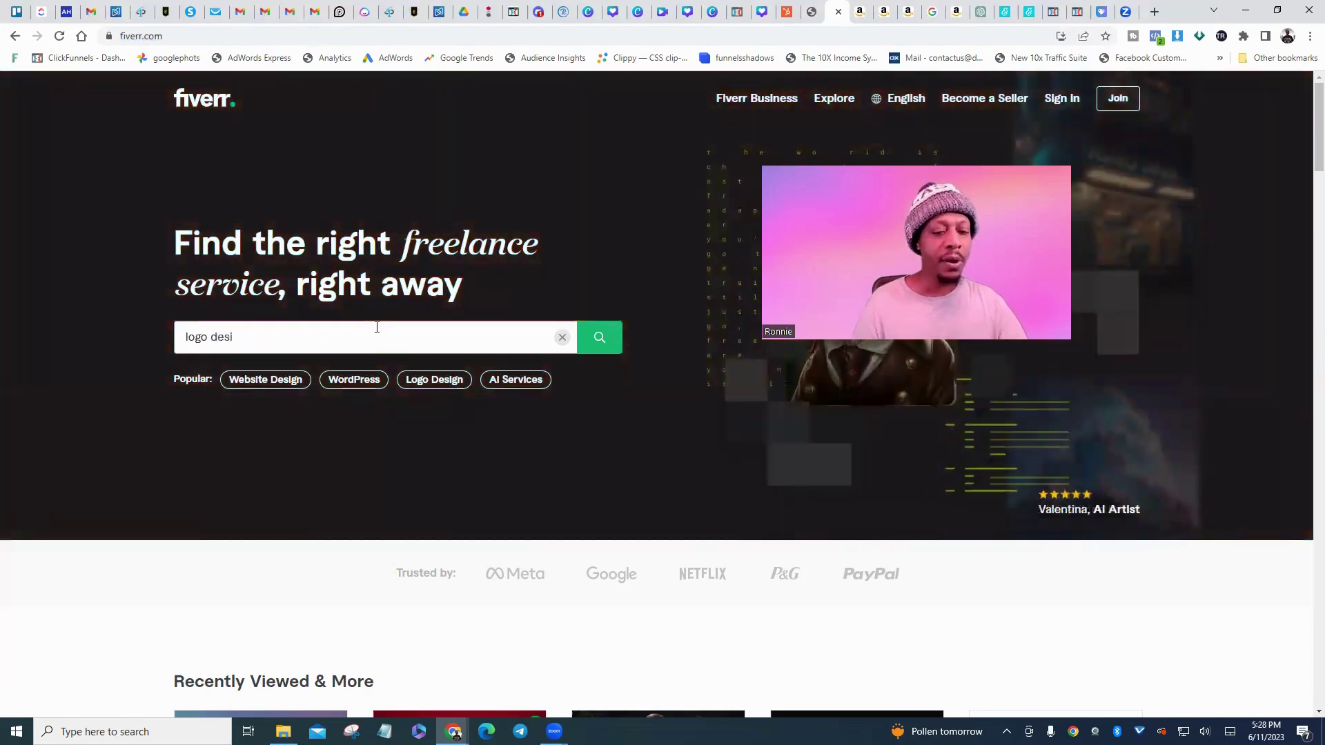
pyautogui.write('gn')
pyautogui.press('Return')
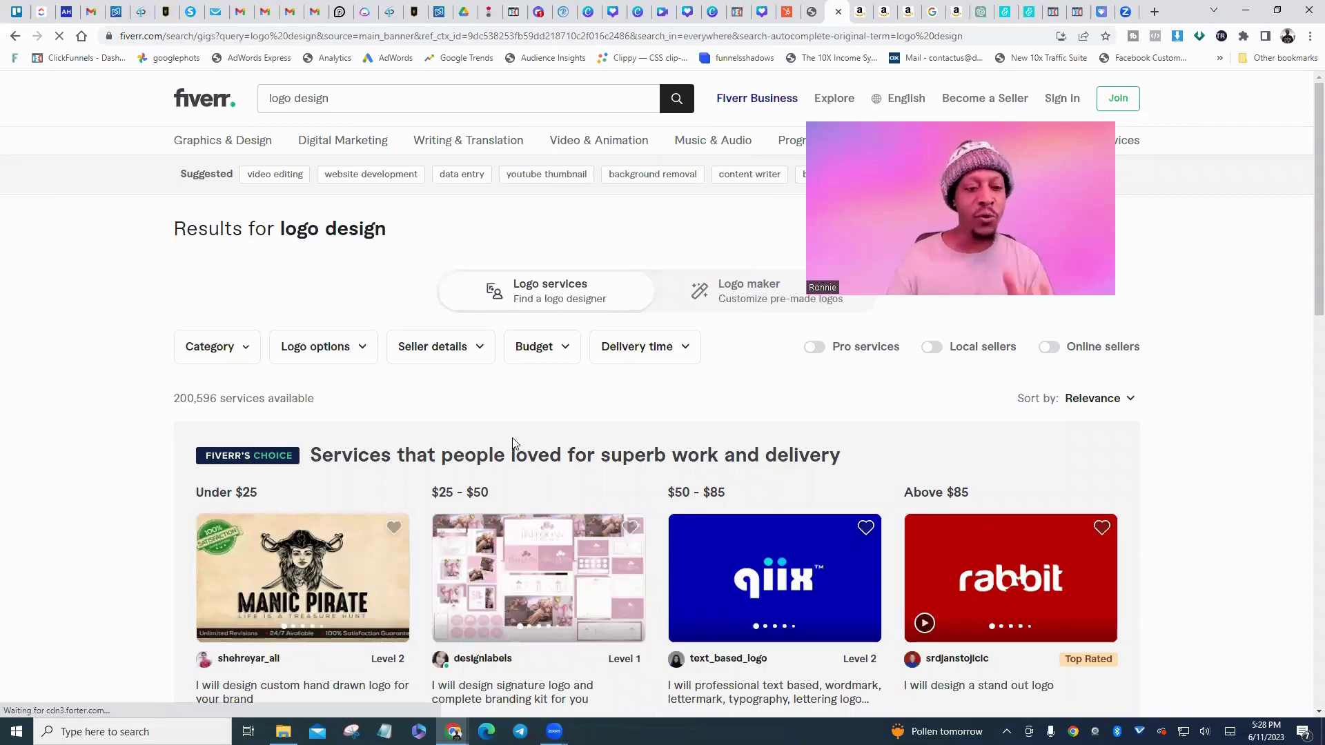
# - Examine the logo design results, comparing the starting prices and ratings of the Fiverr's Choice services and the gigs listed below them
pyautogui.scroll(-2, 459, 483)
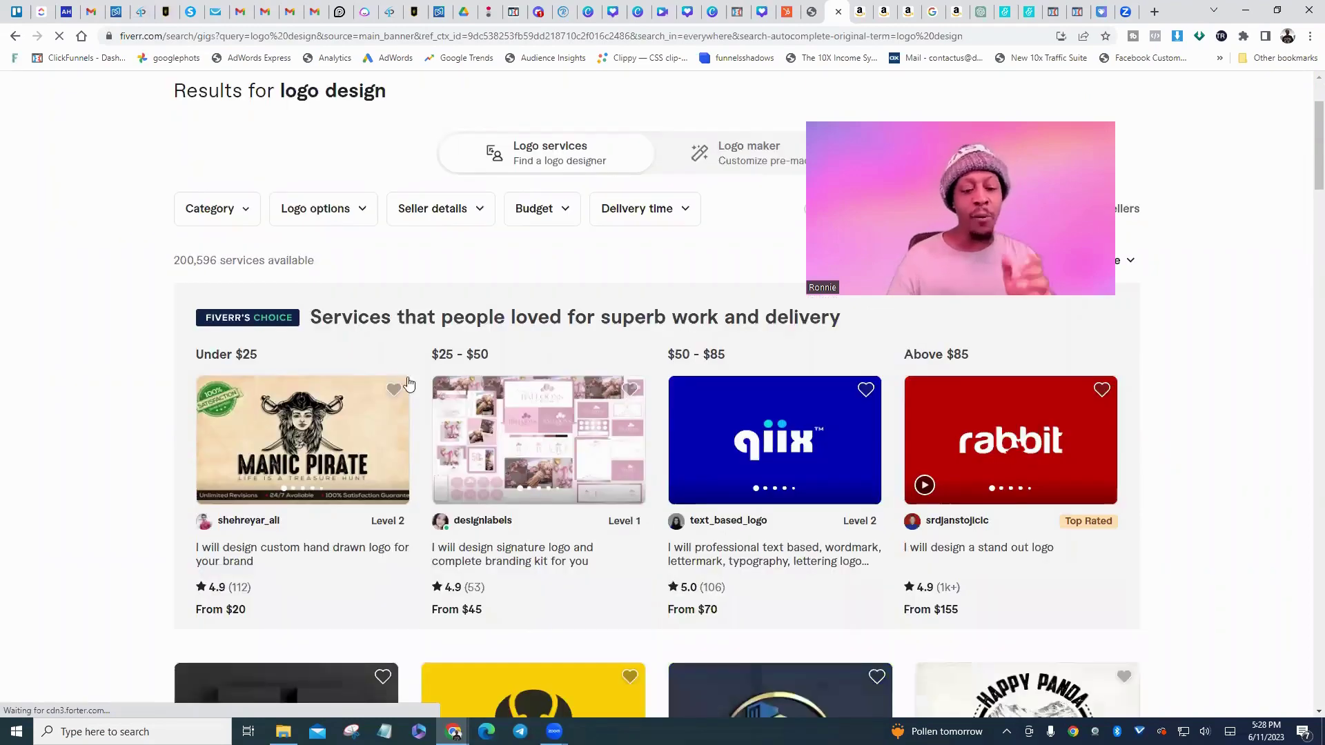
pyautogui.scroll(-2, 408, 384)
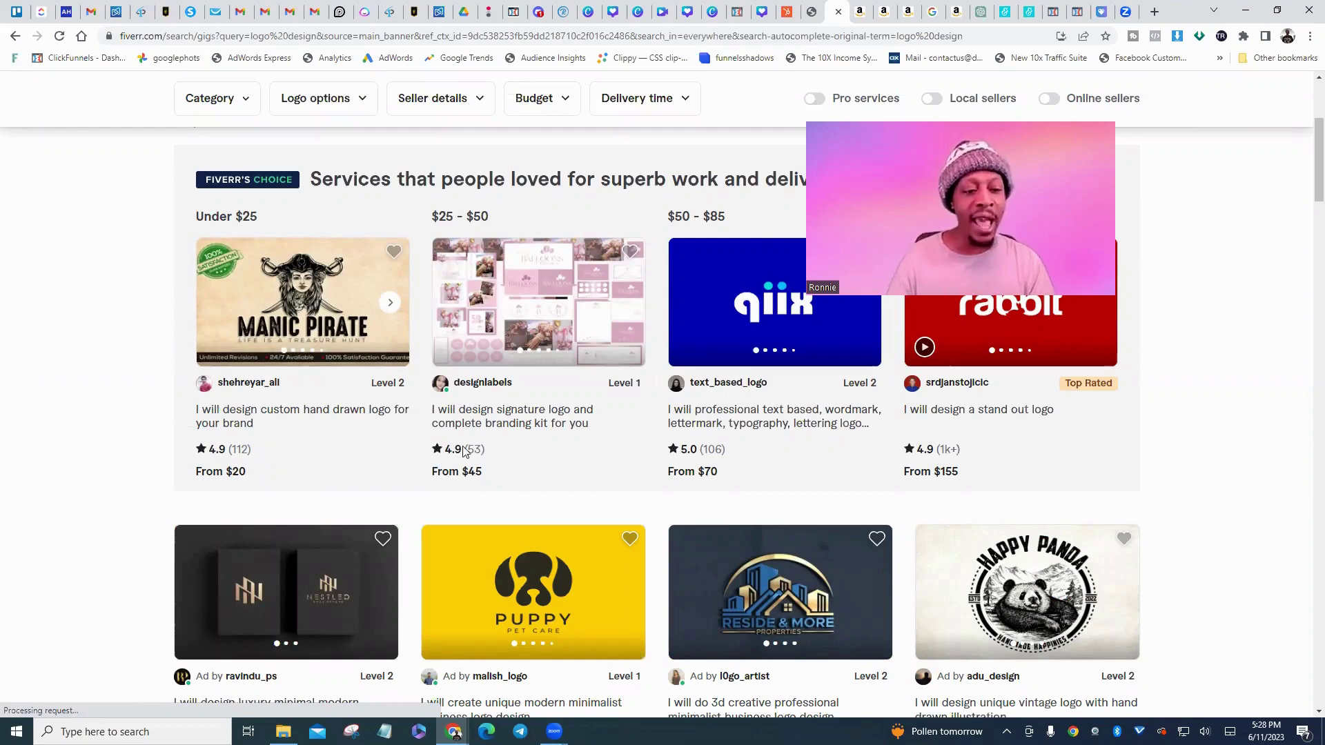
pyautogui.scroll(-2, 587, 464)
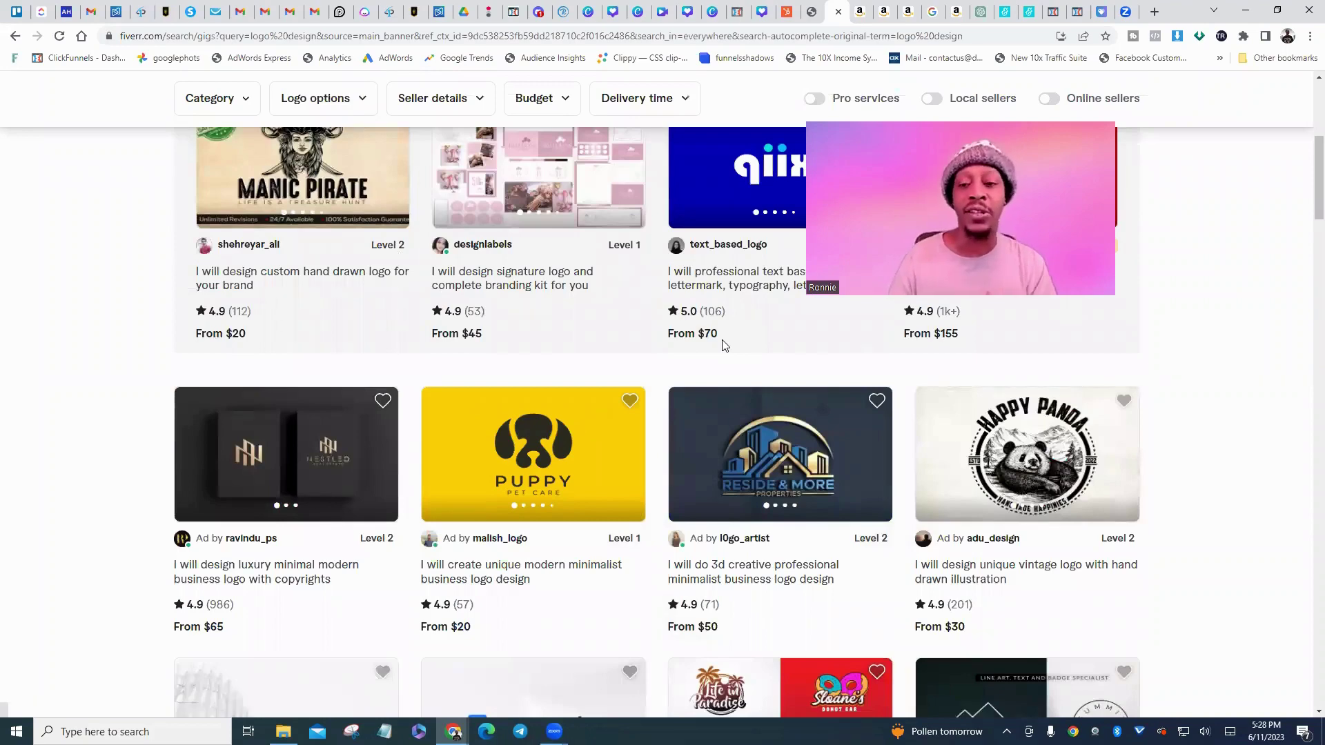
pyautogui.scroll(3, 696, 401)
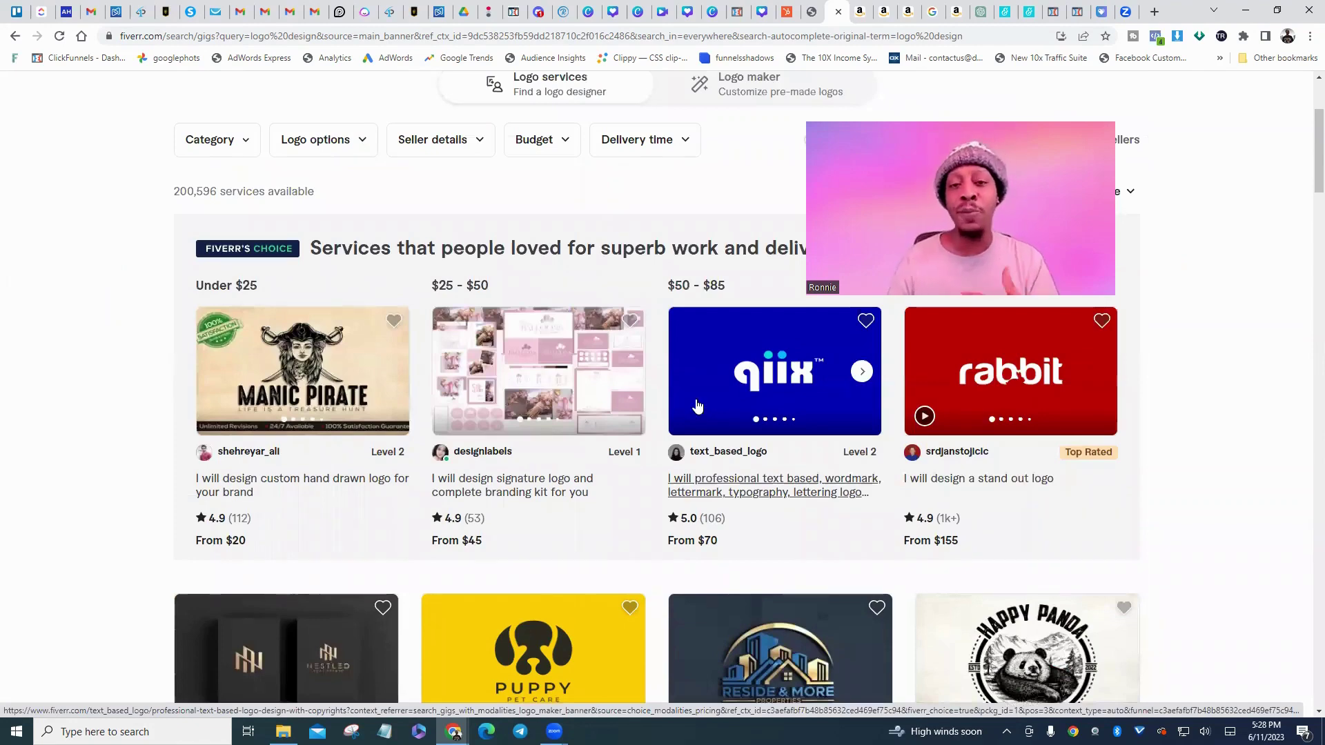
pyautogui.scroll(-4, 697, 405)
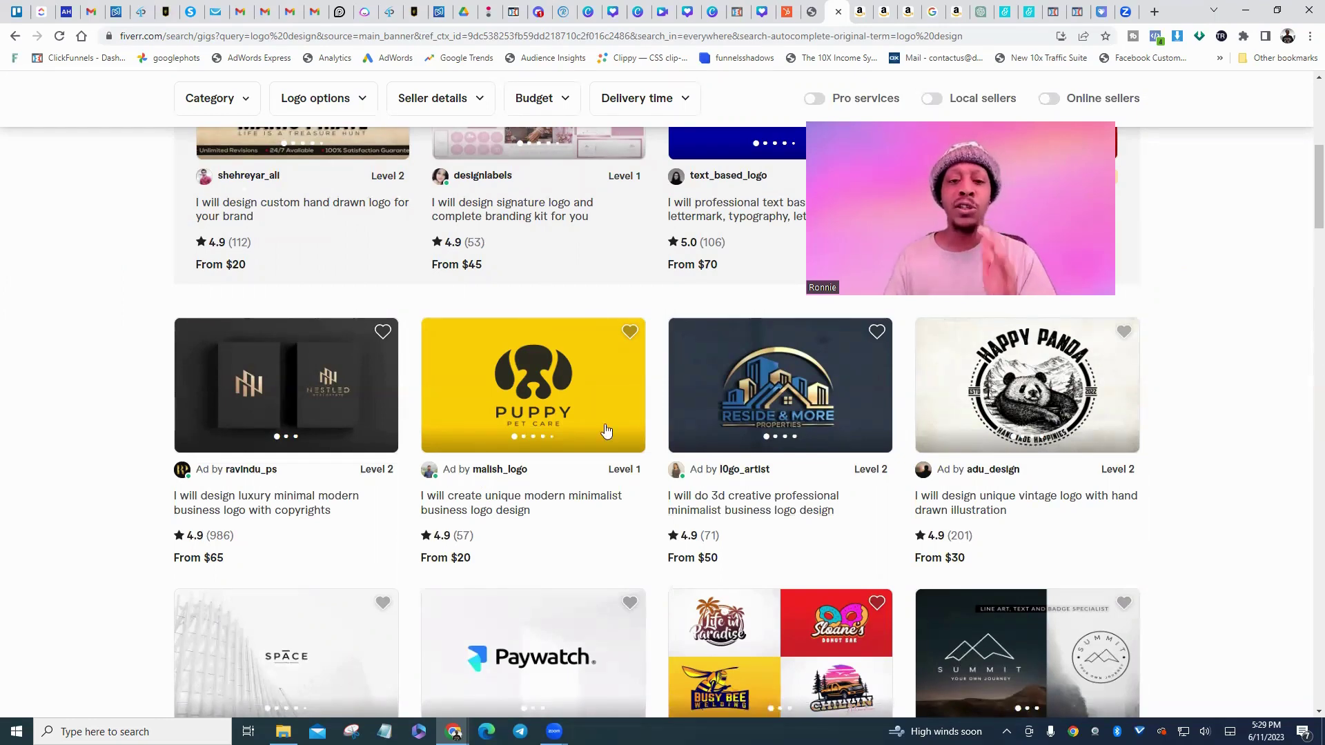
pyautogui.scroll(4, 606, 431)
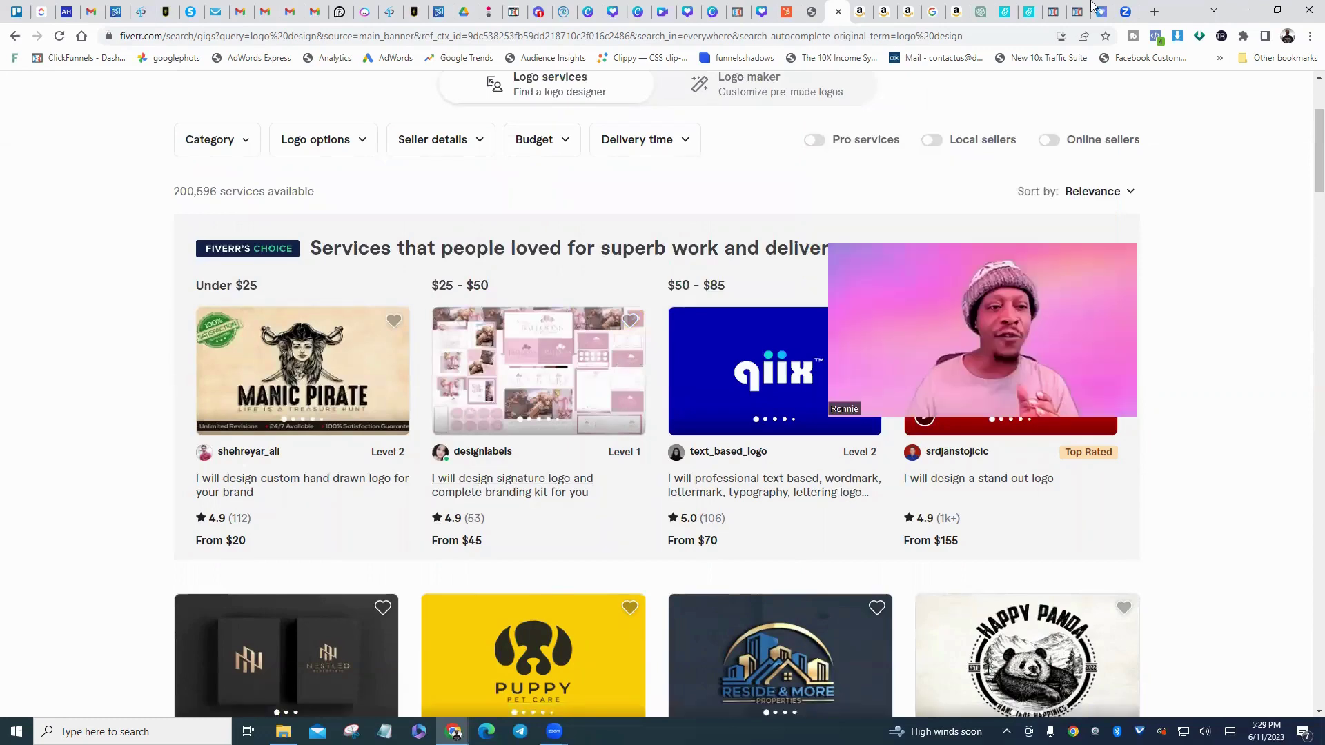
pyautogui.scroll(3, 660, 332)
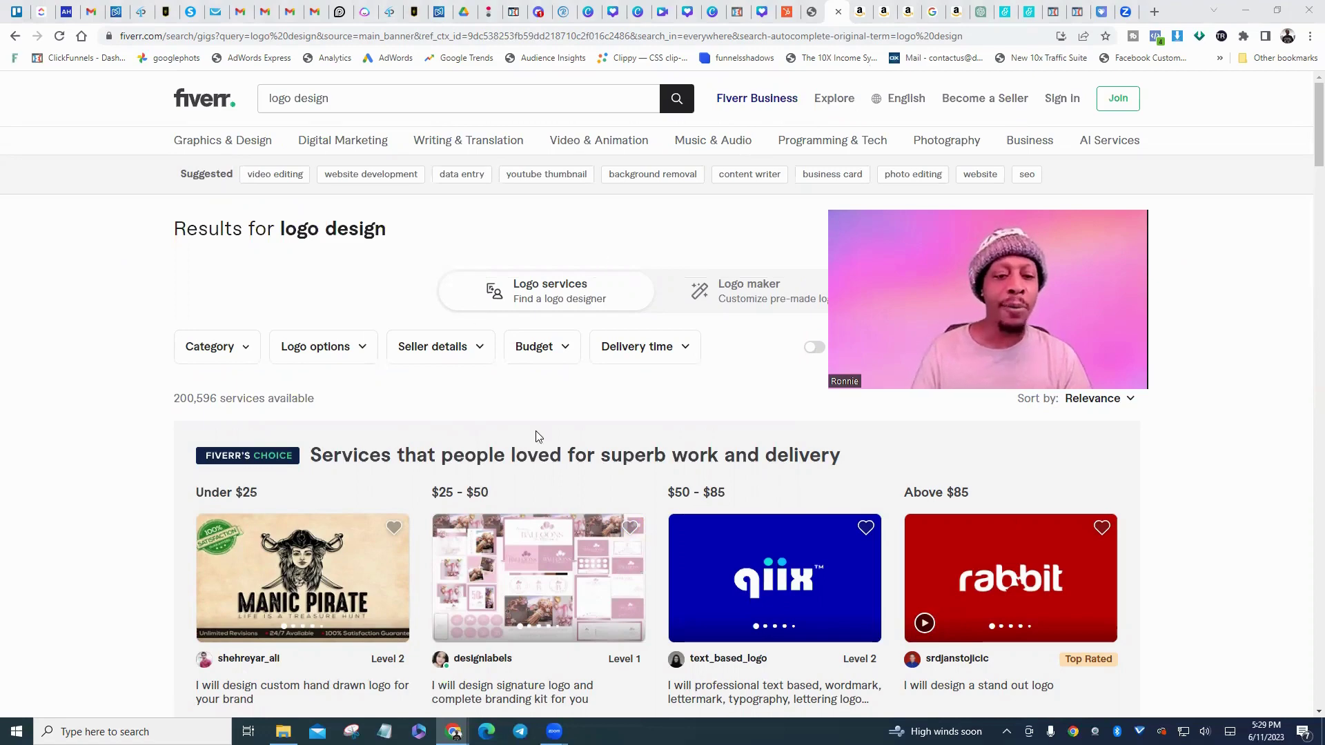
pyautogui.scroll(-4, 536, 449)
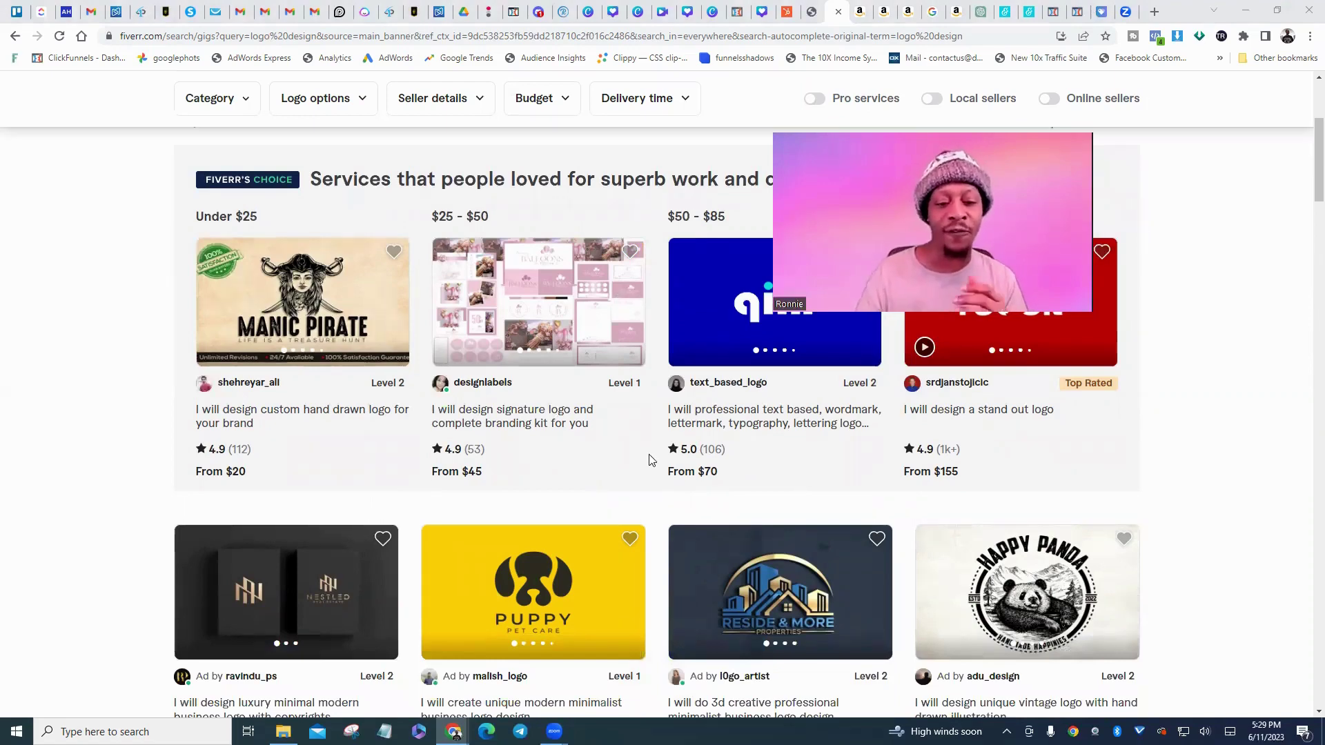
pyautogui.scroll(-3, 652, 460)
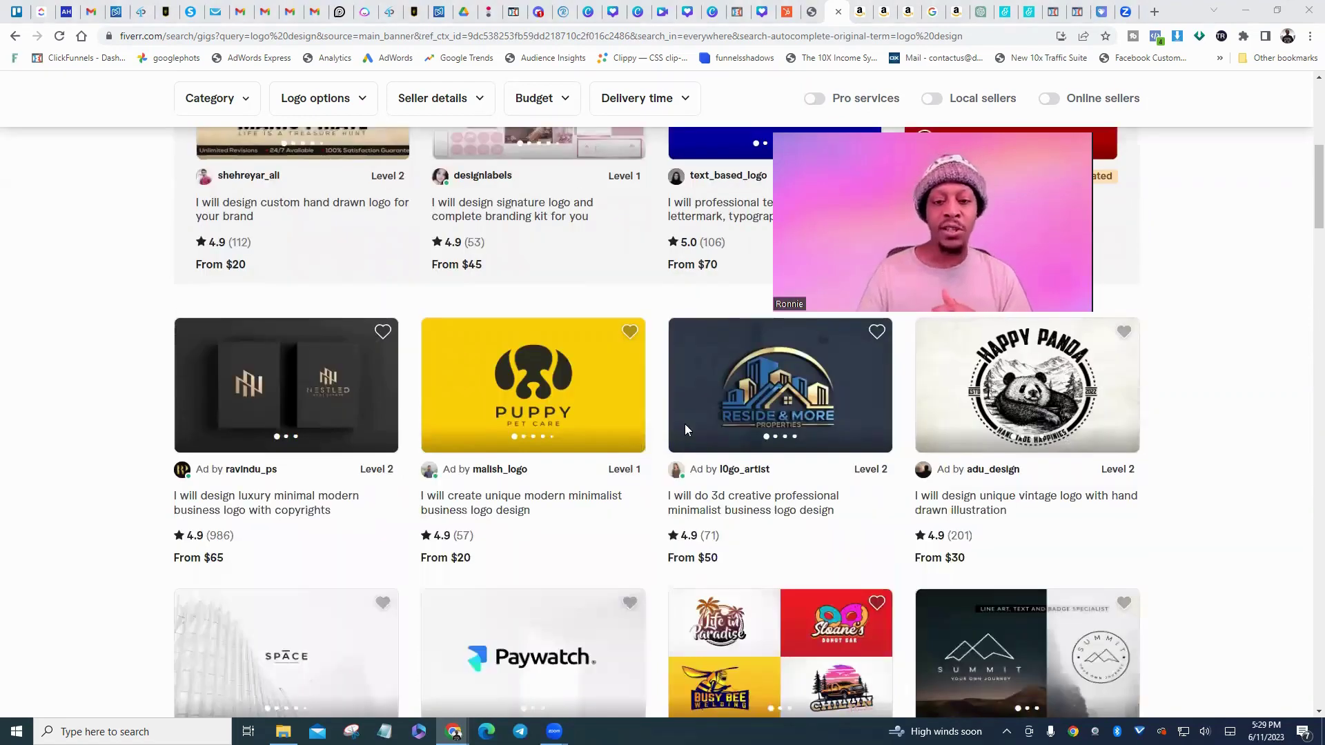
pyautogui.scroll(2, 652, 460)
pyautogui.scroll(2, 521, 420)
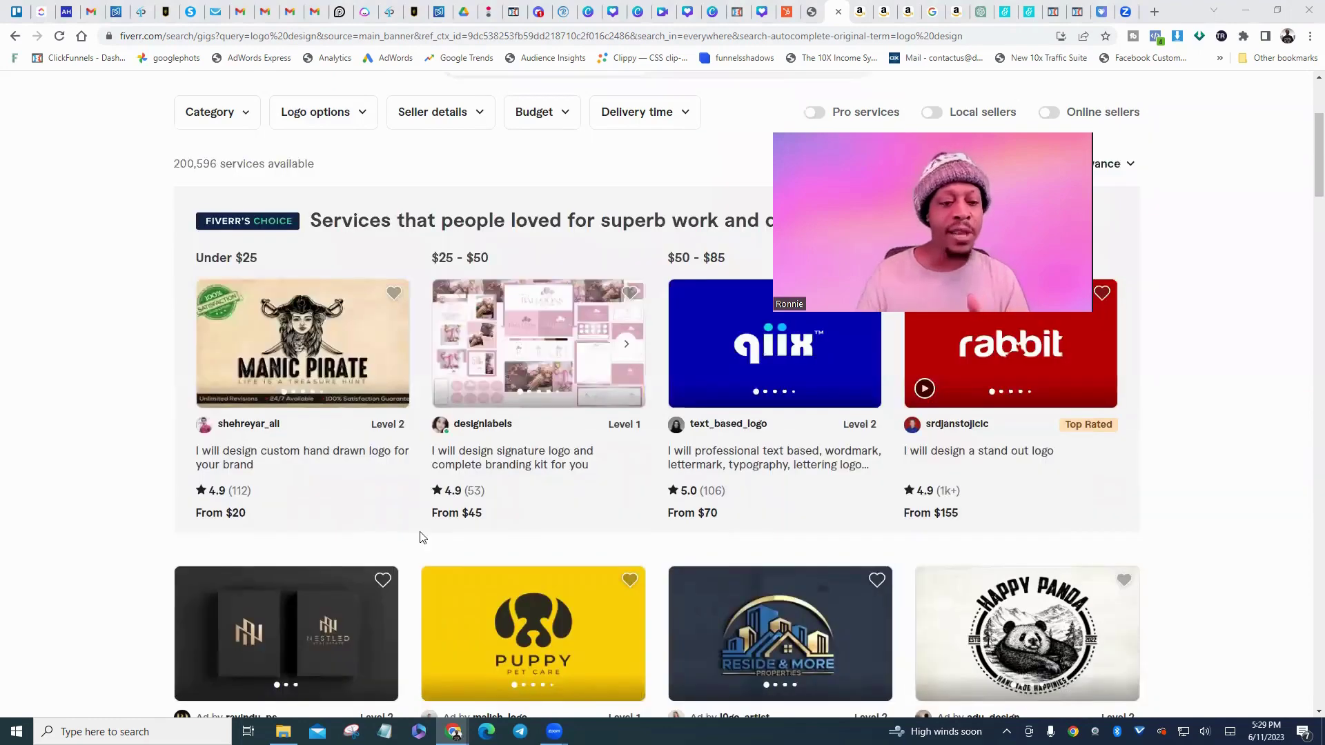
pyautogui.scroll(-3, 423, 537)
pyautogui.scroll(-4, 303, 414)
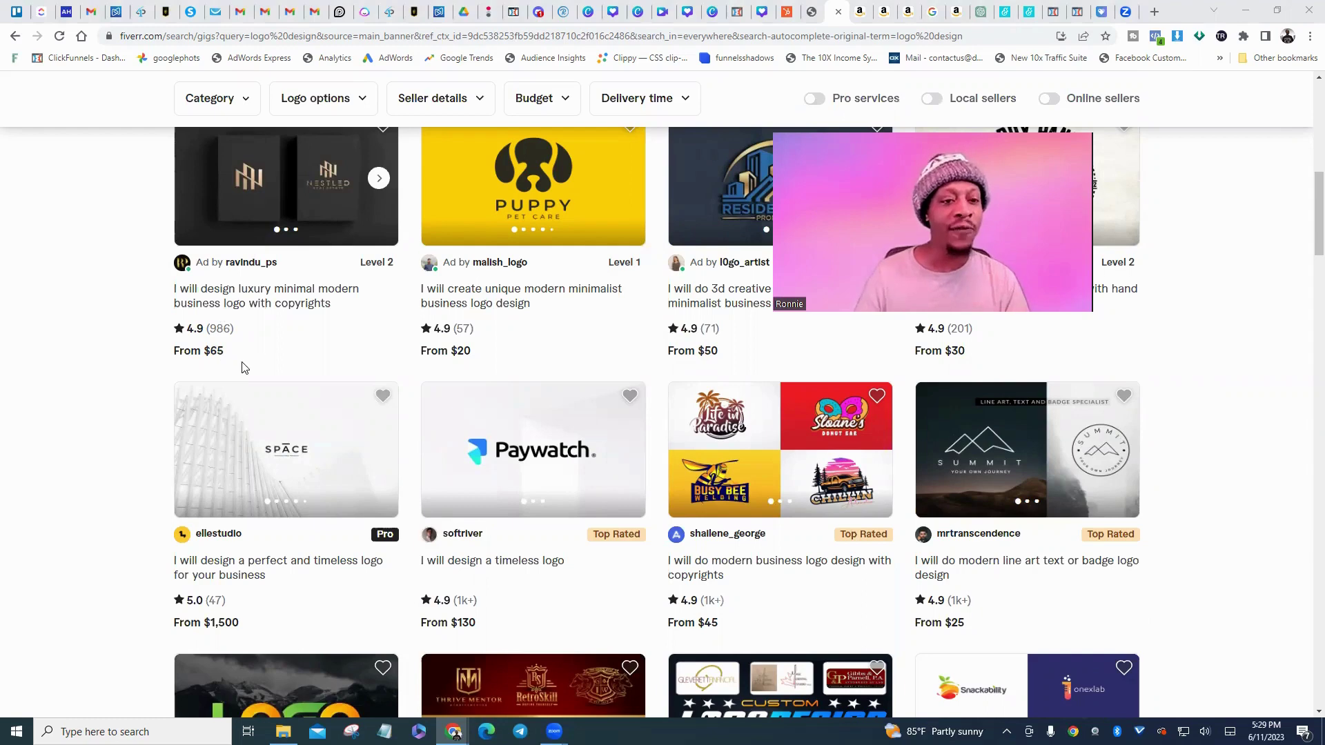
# - Open the gig "I will design luxury minimal modern business logo with copyrights" and review its overview, sample images and description
pyautogui.scroll(1, 276, 393)
pyautogui.scroll(2, 325, 373)
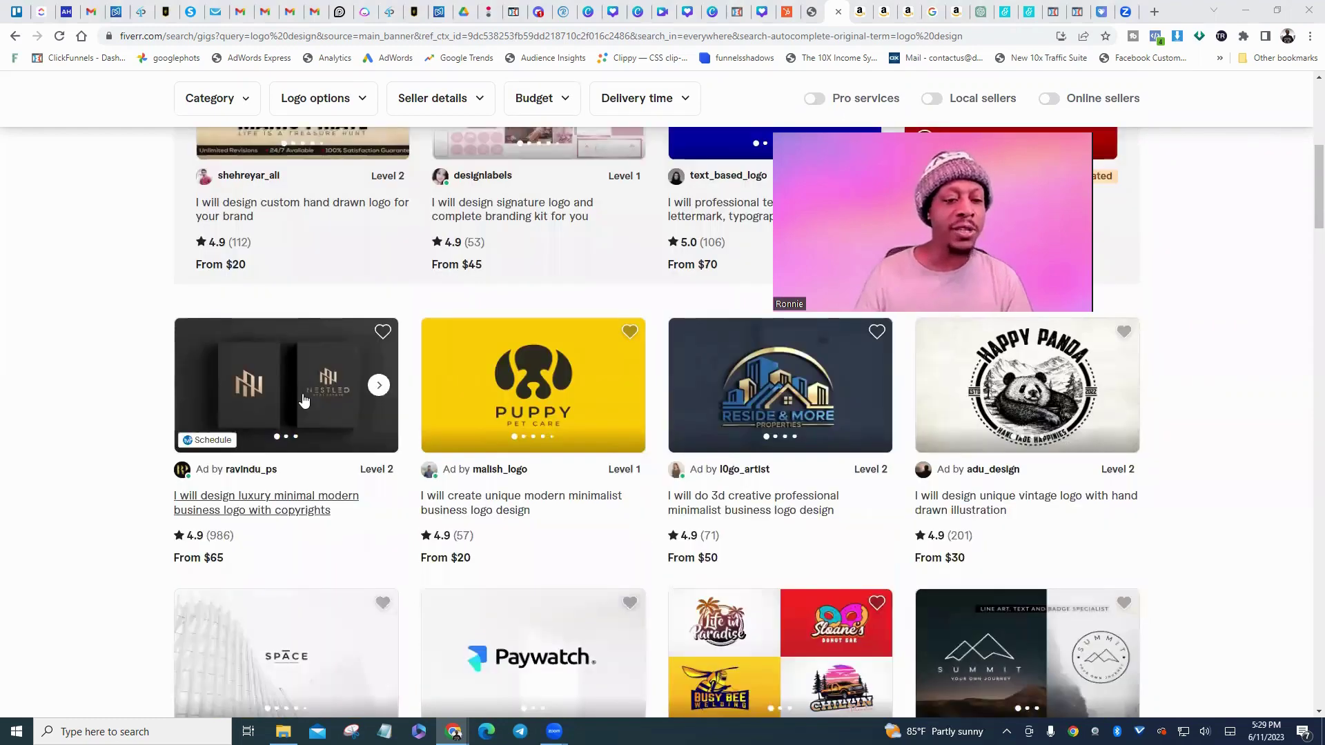
pyautogui.click(304, 399)
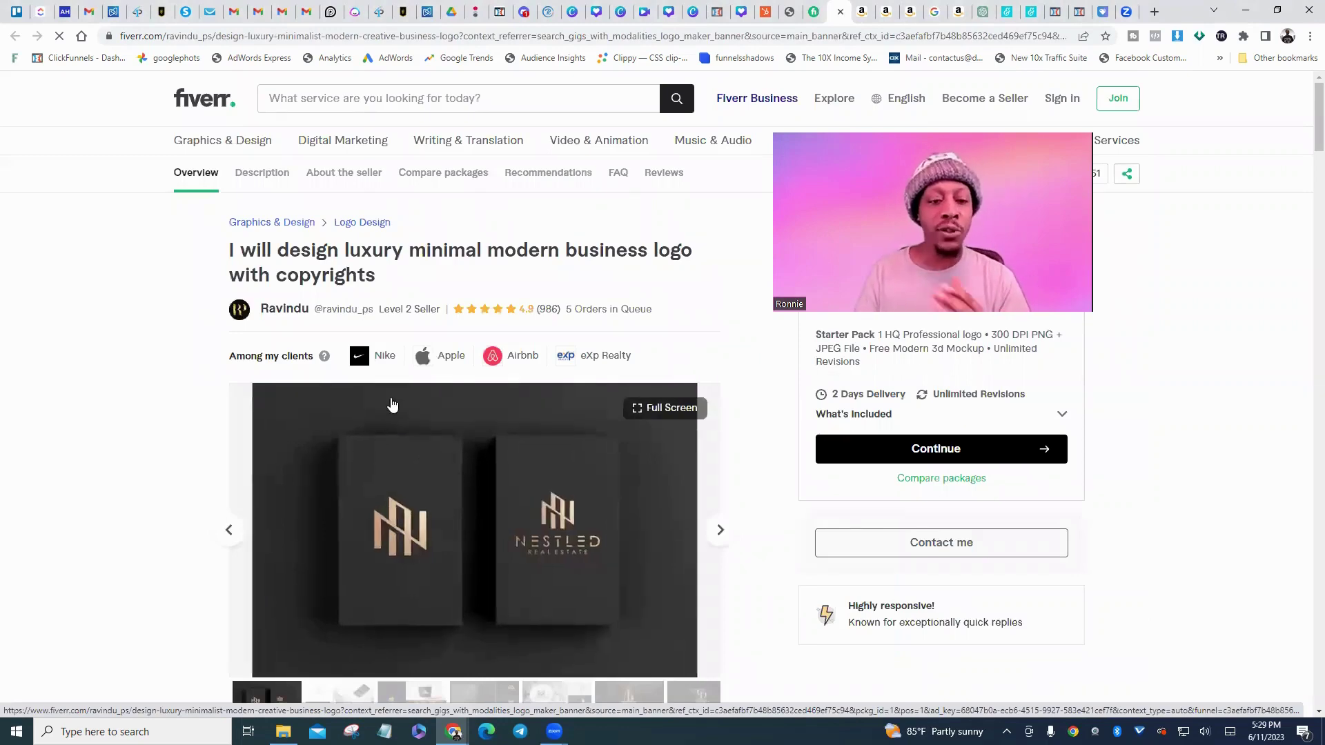
pyautogui.scroll(-3, 392, 405)
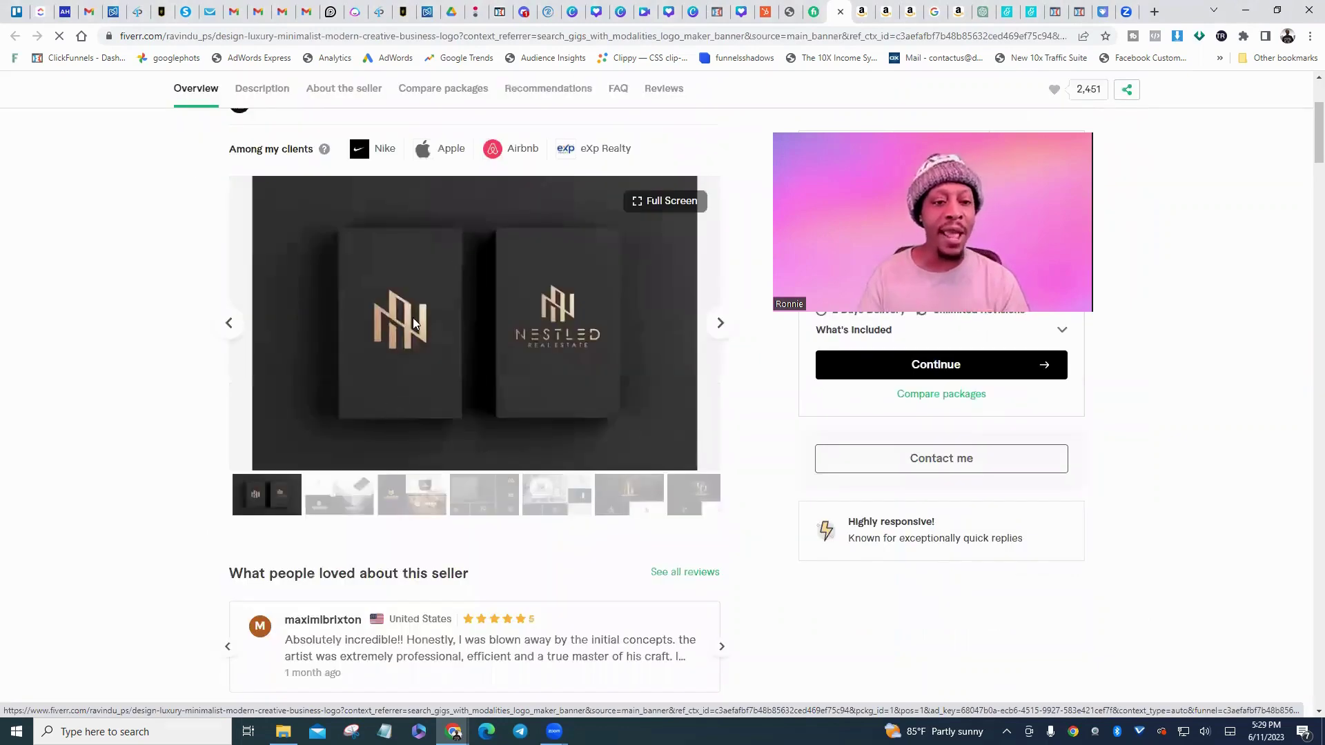
pyautogui.scroll(3, 413, 318)
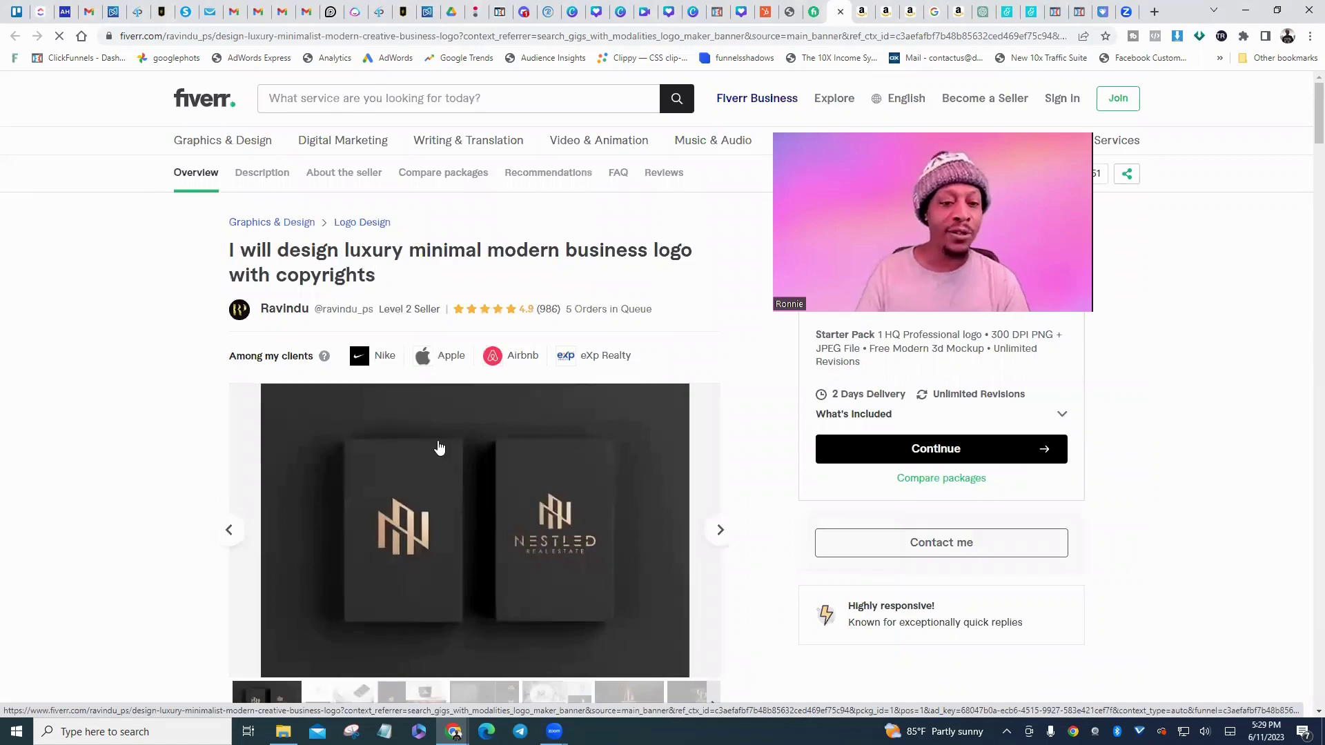
pyautogui.scroll(-6, 416, 390)
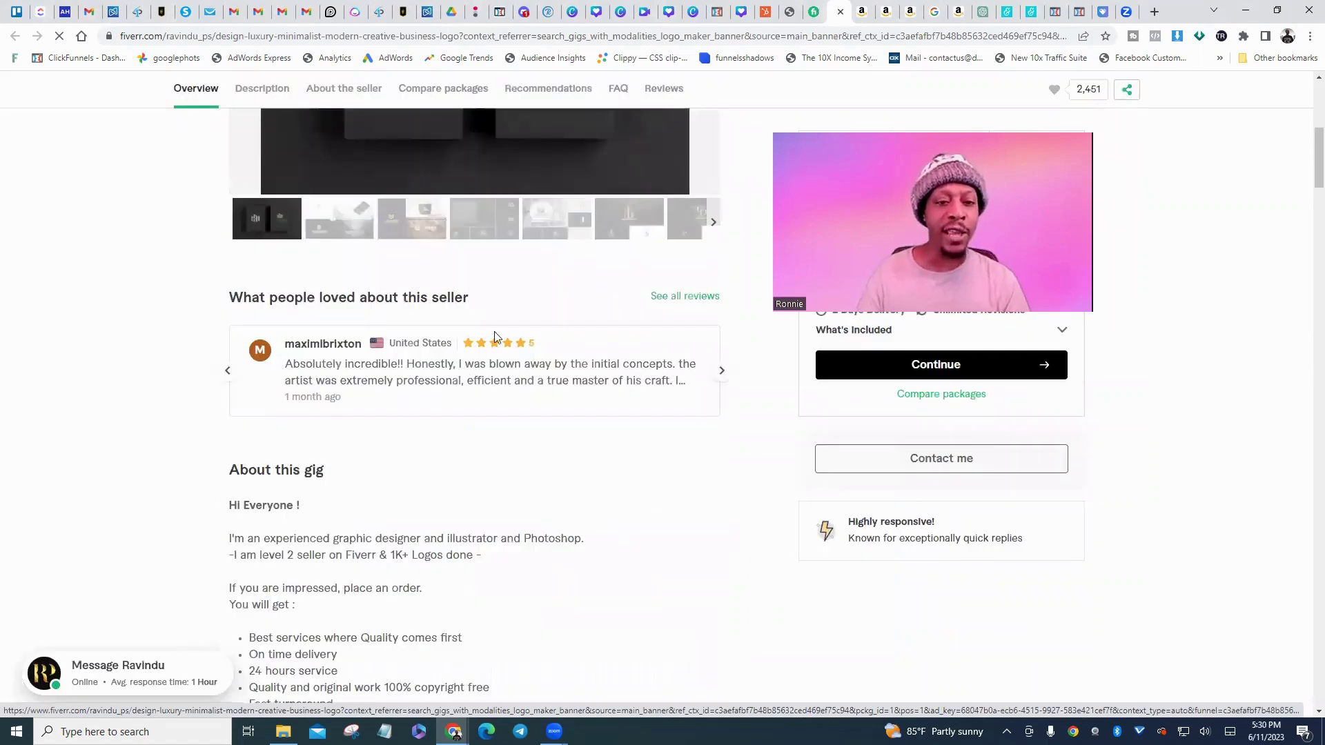
pyautogui.scroll(7, 540, 345)
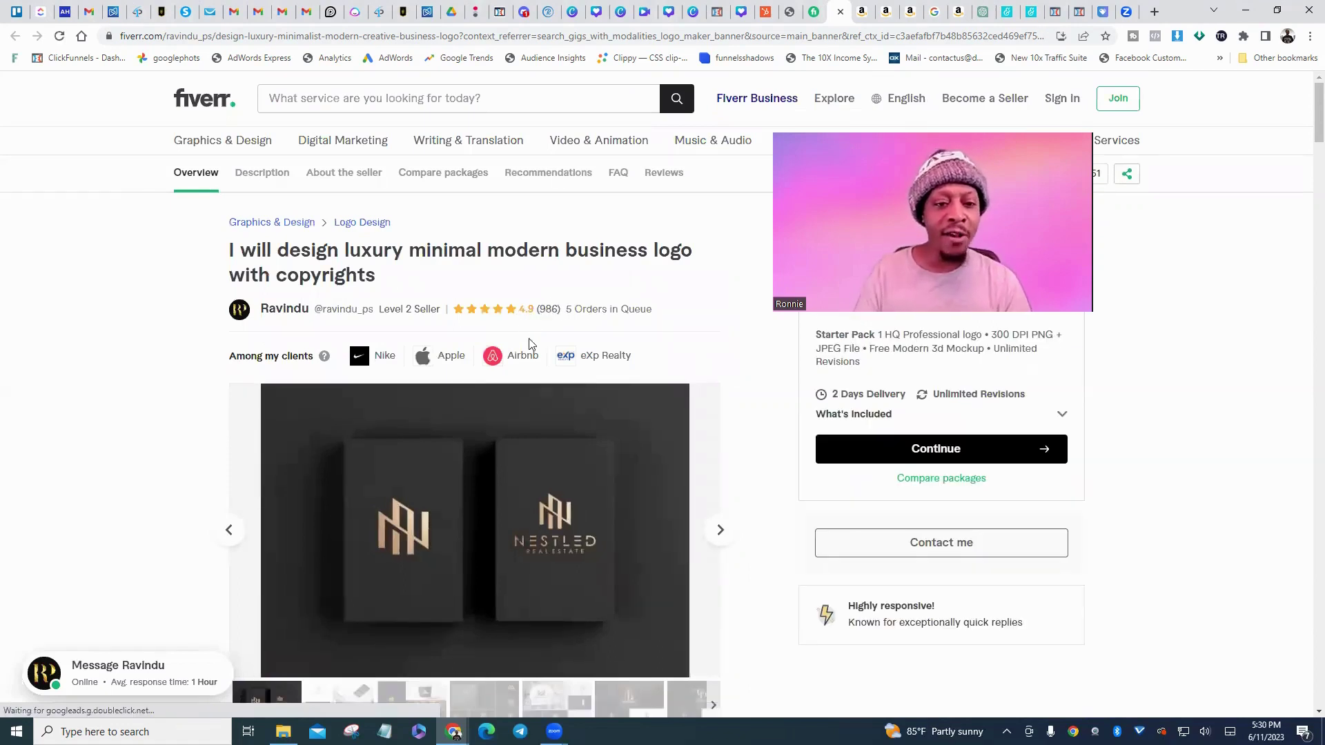
pyautogui.scroll(-1, 281, 300)
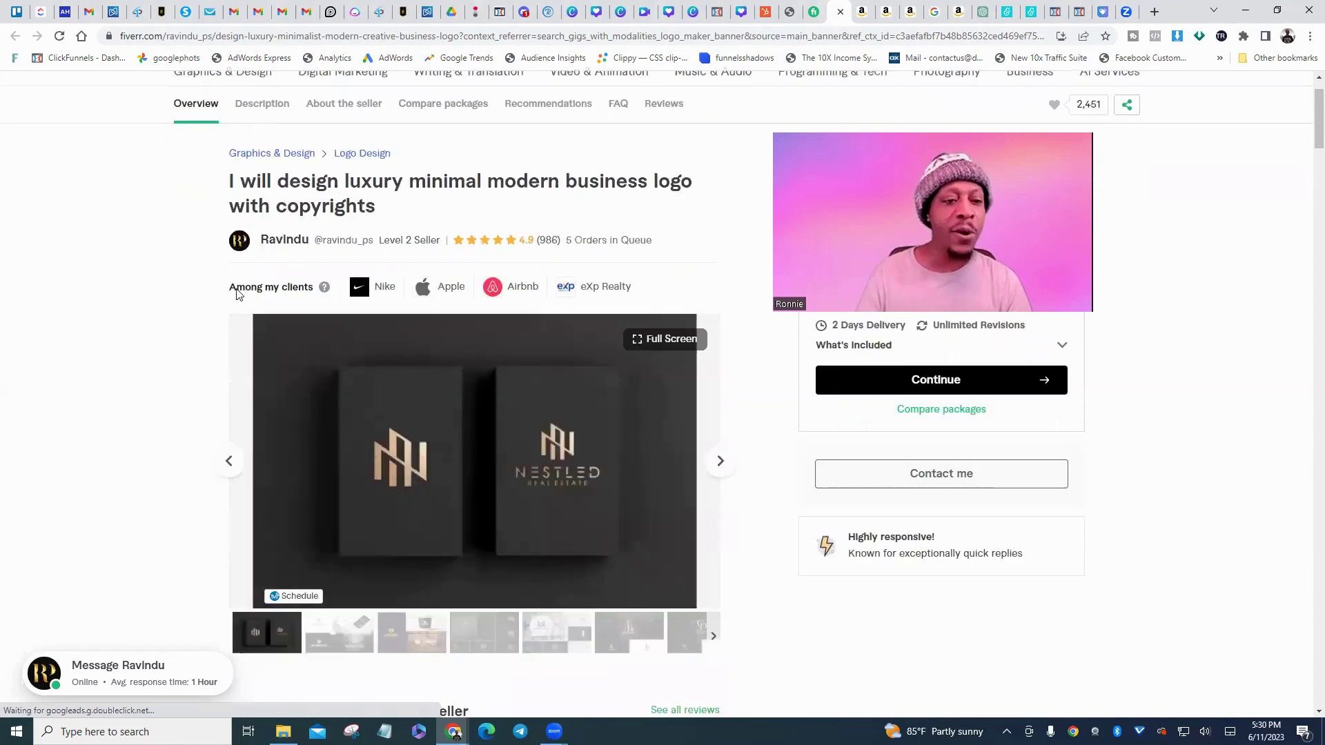
# - Go to the gig's seller information and examine the seller's profile, clients, portfolio and the Basic, Standard and Premium package comparison
pyautogui.click(281, 243)
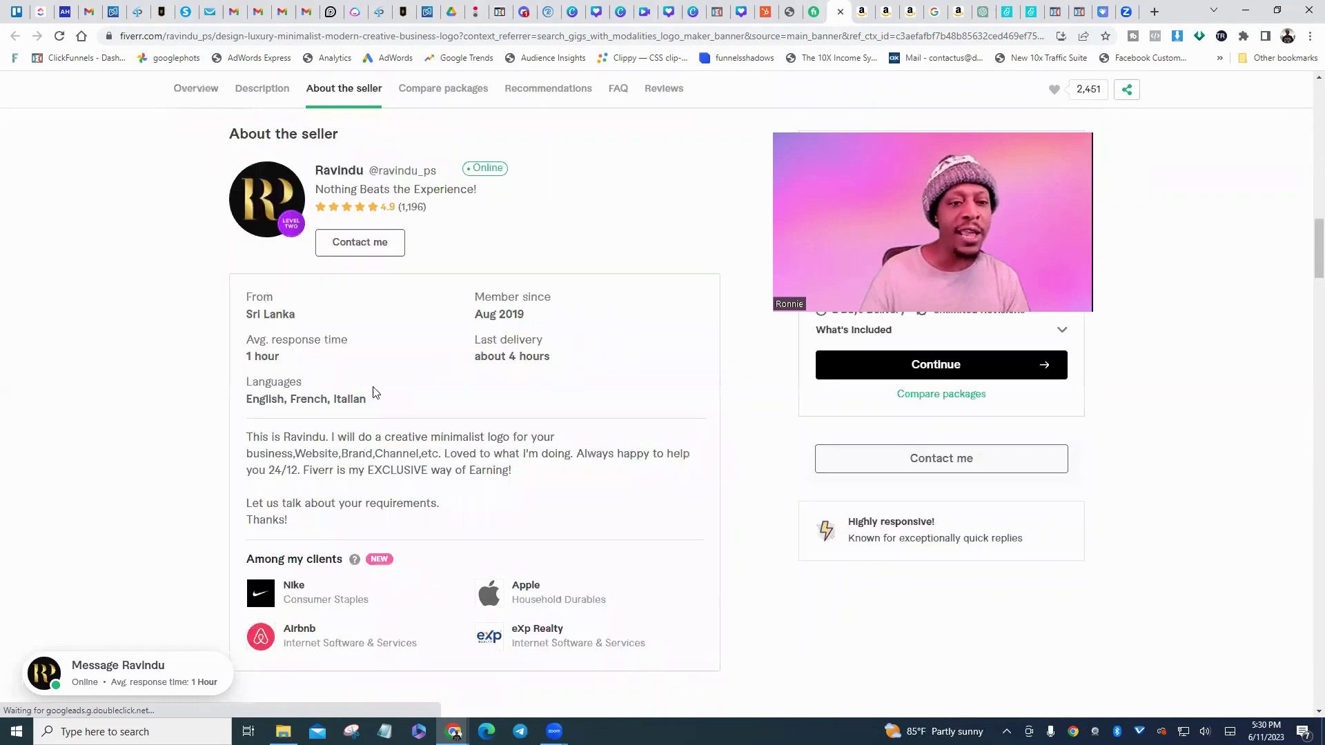
pyautogui.scroll(-3, 518, 376)
pyautogui.moveTo(521, 379)
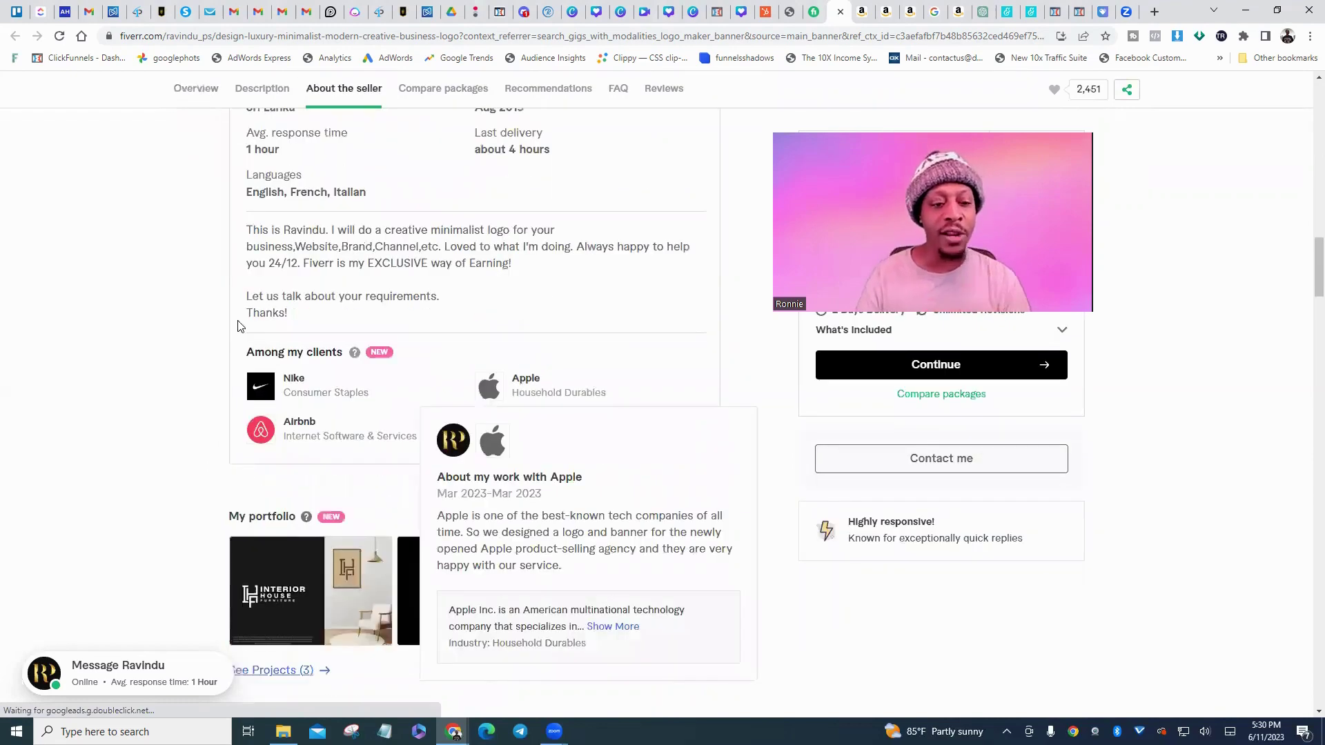
pyautogui.scroll(-3, 245, 331)
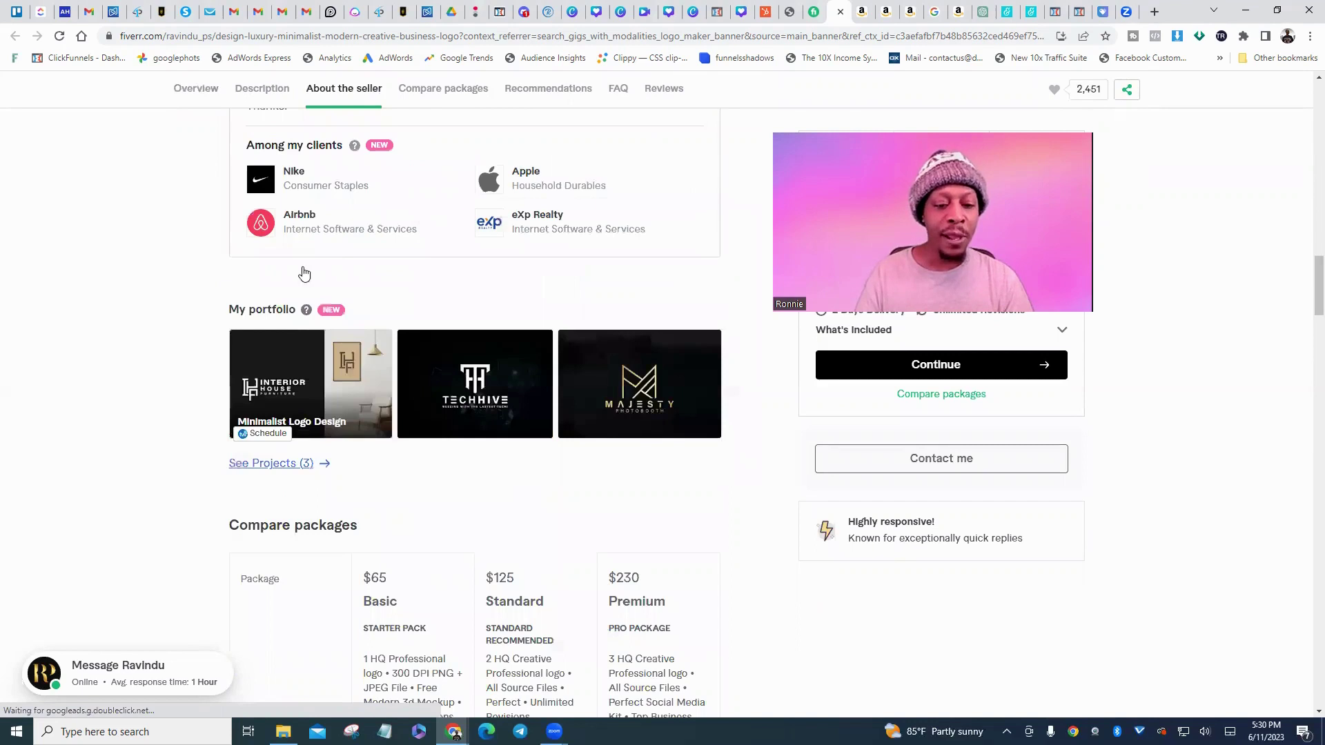
pyautogui.scroll(-4, 304, 273)
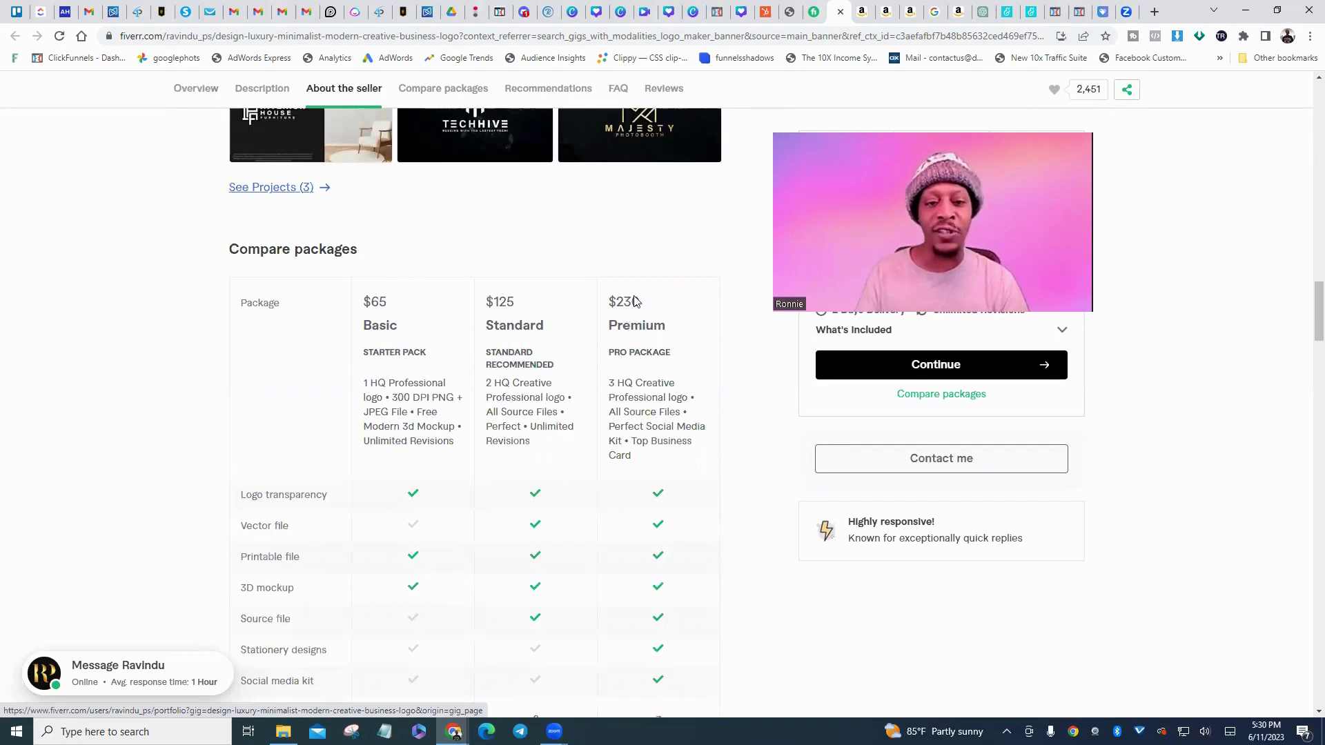
# - Examine the rest of the gig page: the package comparison's features and delivery times, the recommended gigs, the FAQ and the review ratings
pyautogui.scroll(-1, 581, 414)
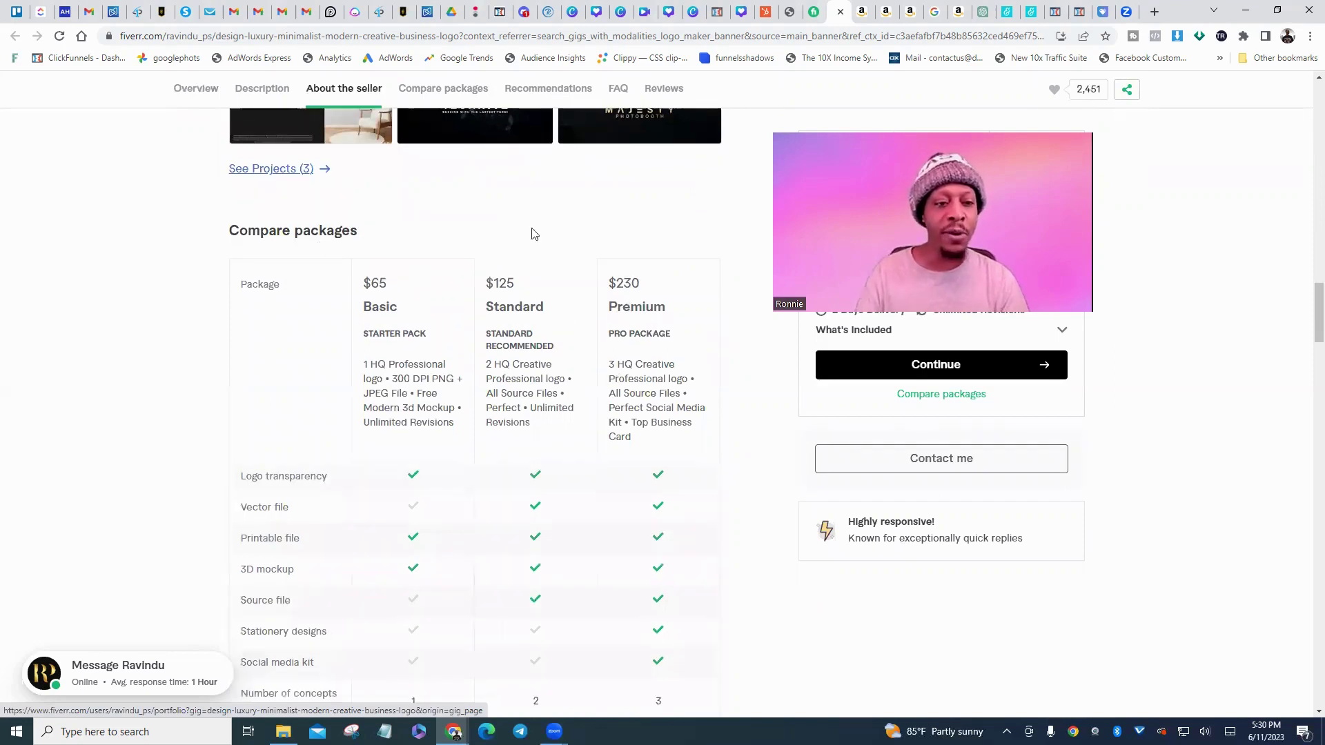
pyautogui.scroll(-3, 532, 231)
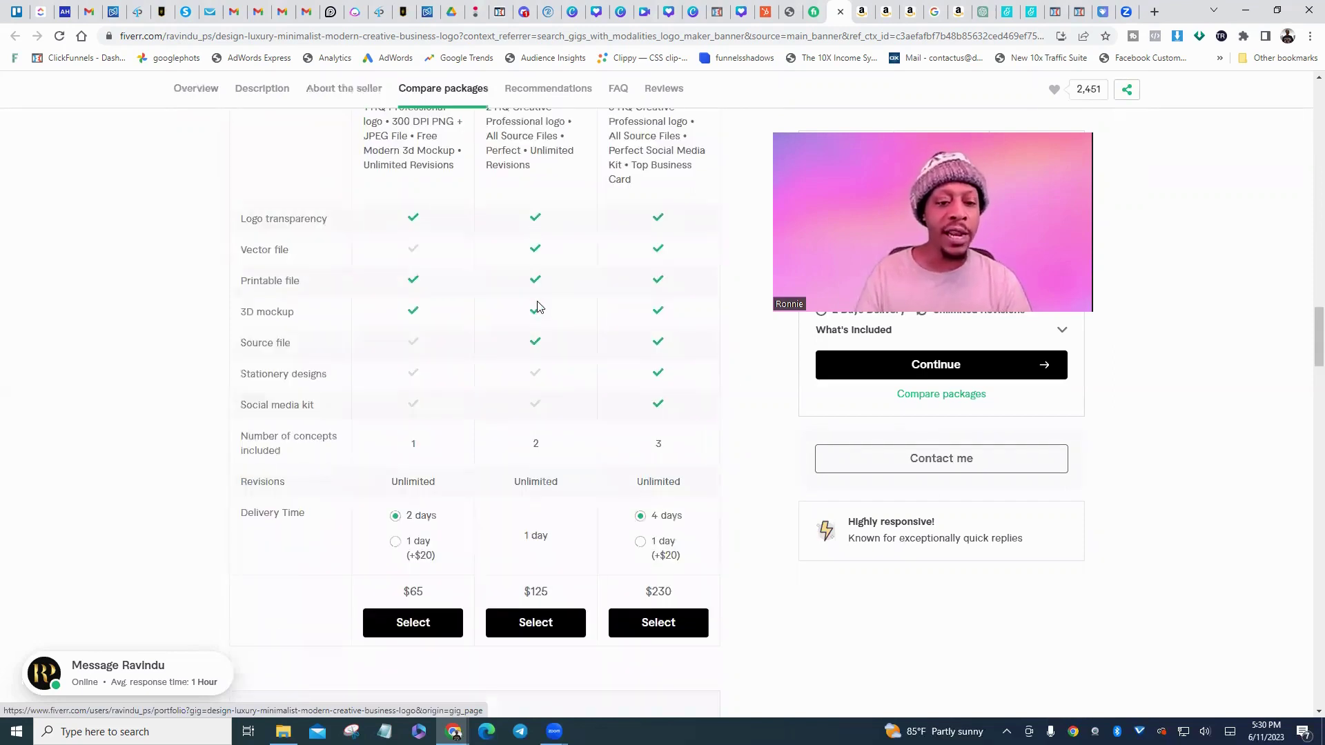
pyautogui.scroll(-3, 448, 303)
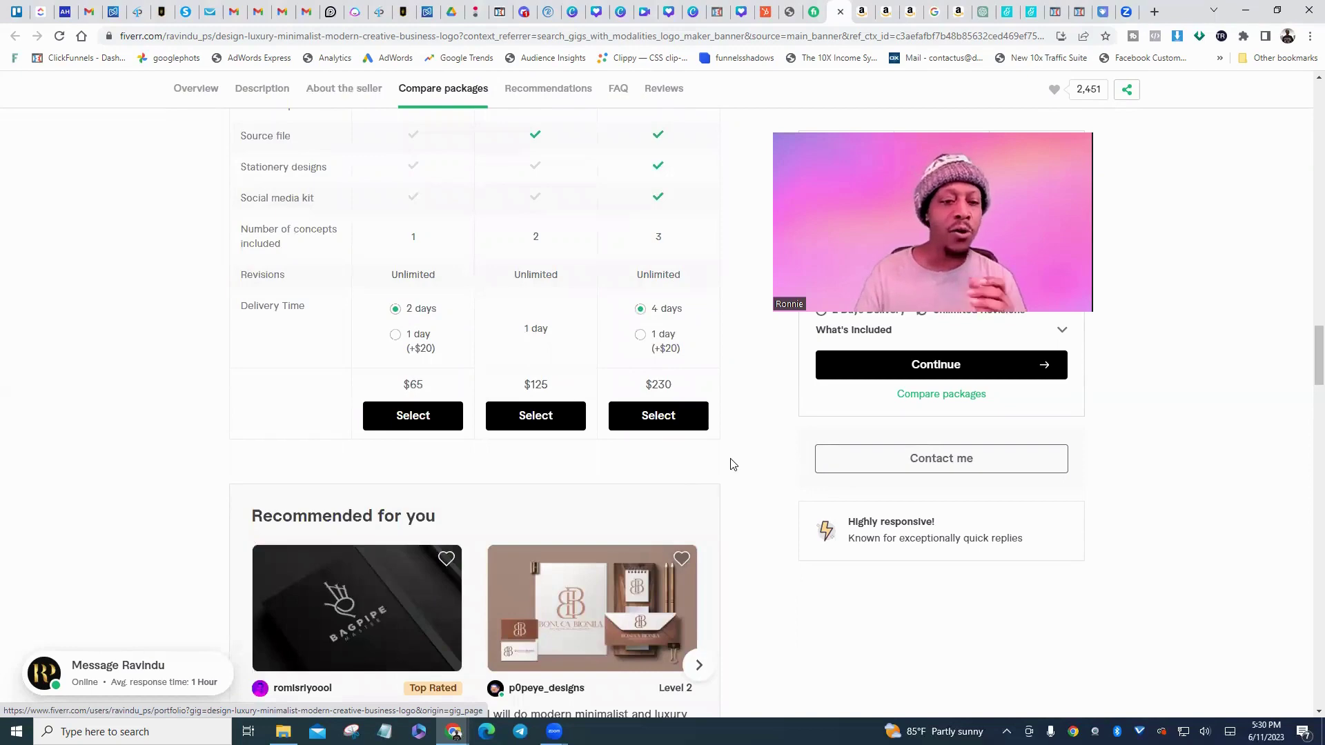
pyautogui.scroll(-4, 733, 464)
pyautogui.scroll(-4, 733, 464)
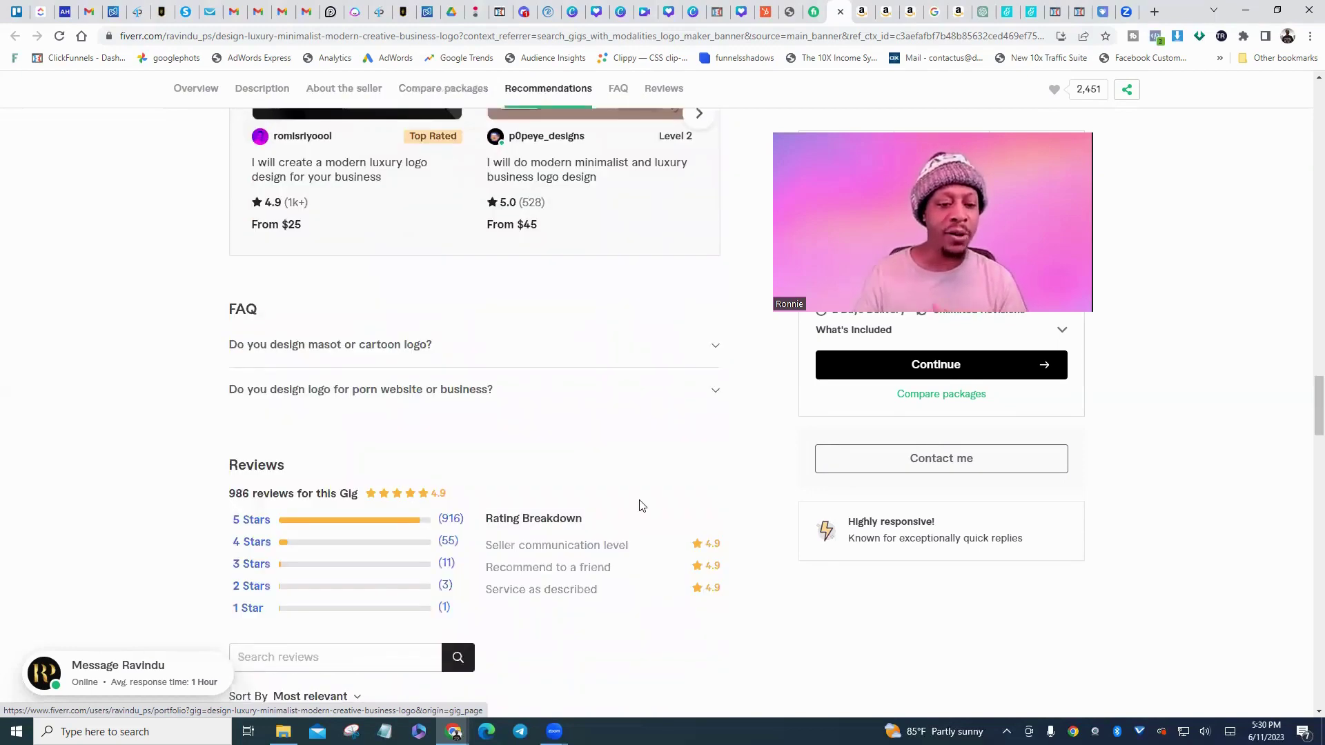
pyautogui.scroll(-4, 641, 506)
pyautogui.scroll(6, 634, 481)
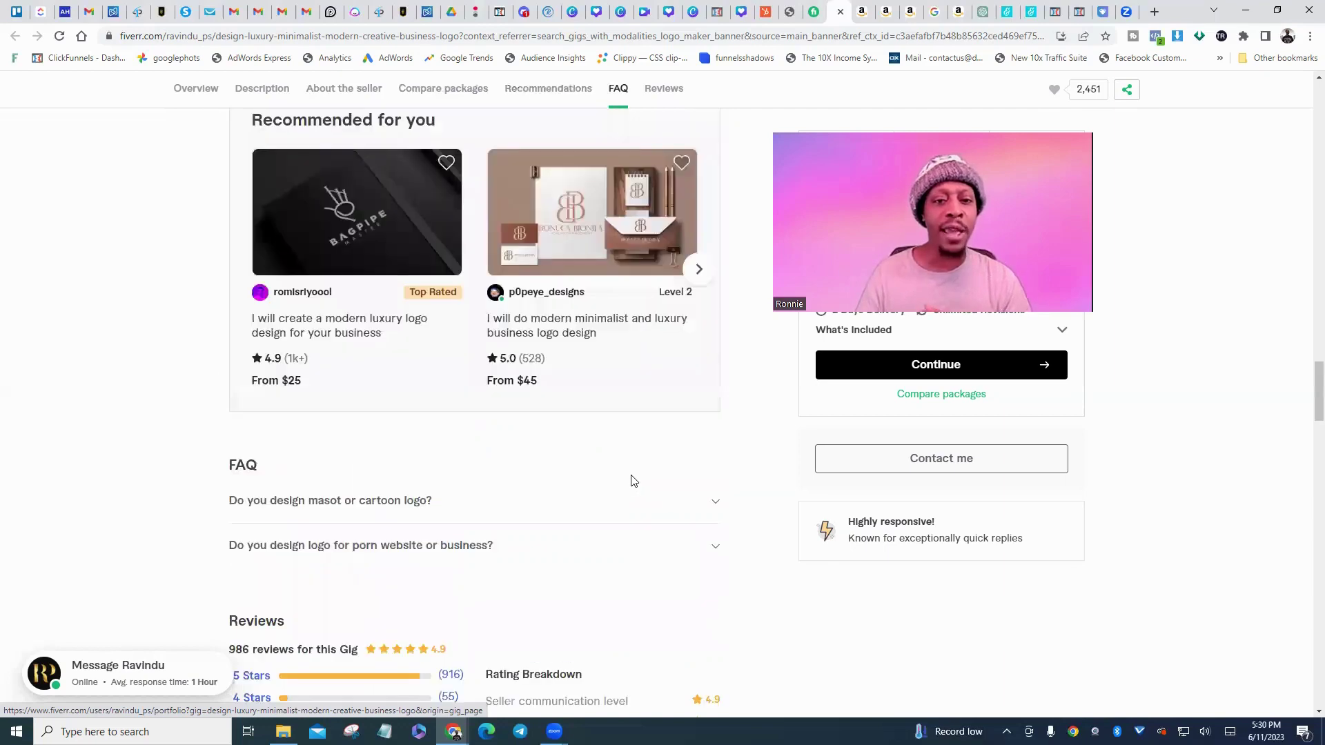
pyautogui.scroll(10, 635, 481)
pyautogui.scroll(10, 632, 480)
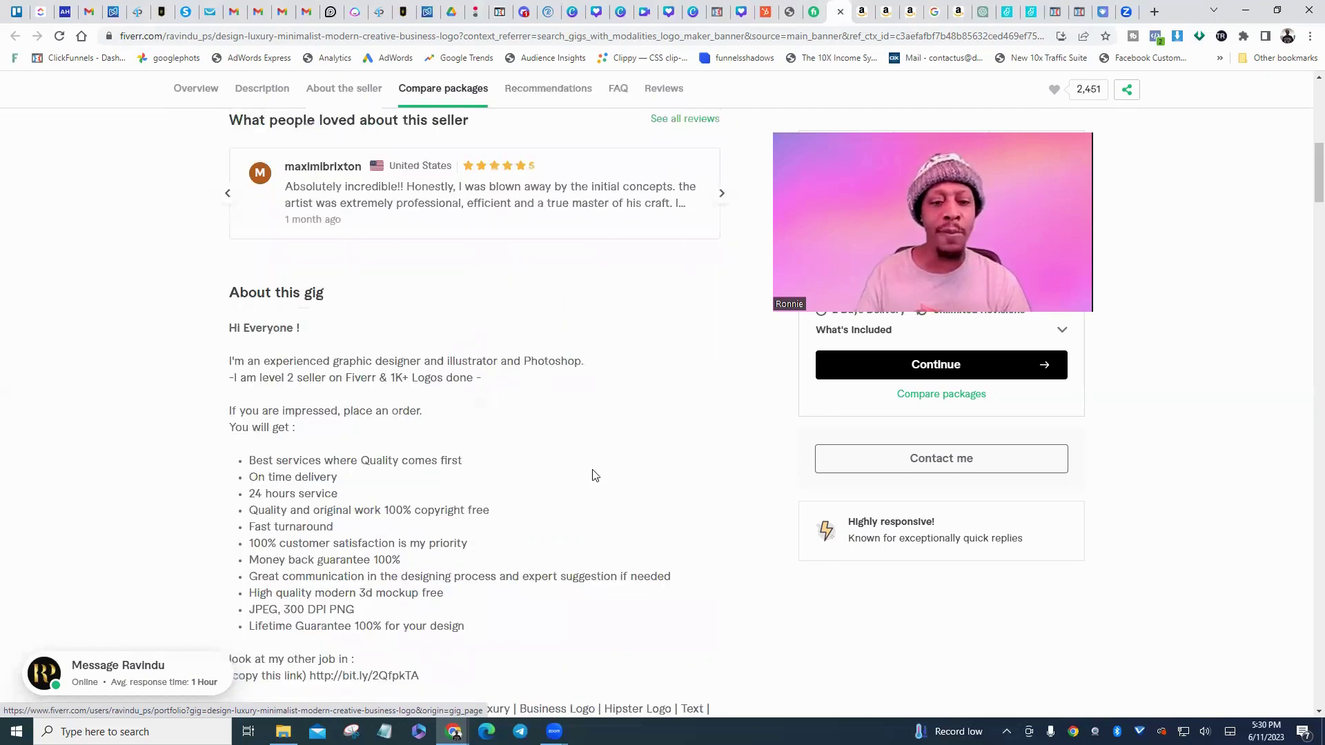
pyautogui.scroll(10, 592, 466)
# - Browse the gig's sample logo images in its gallery up to the fourth image
pyautogui.scroll(-4, 704, 257)
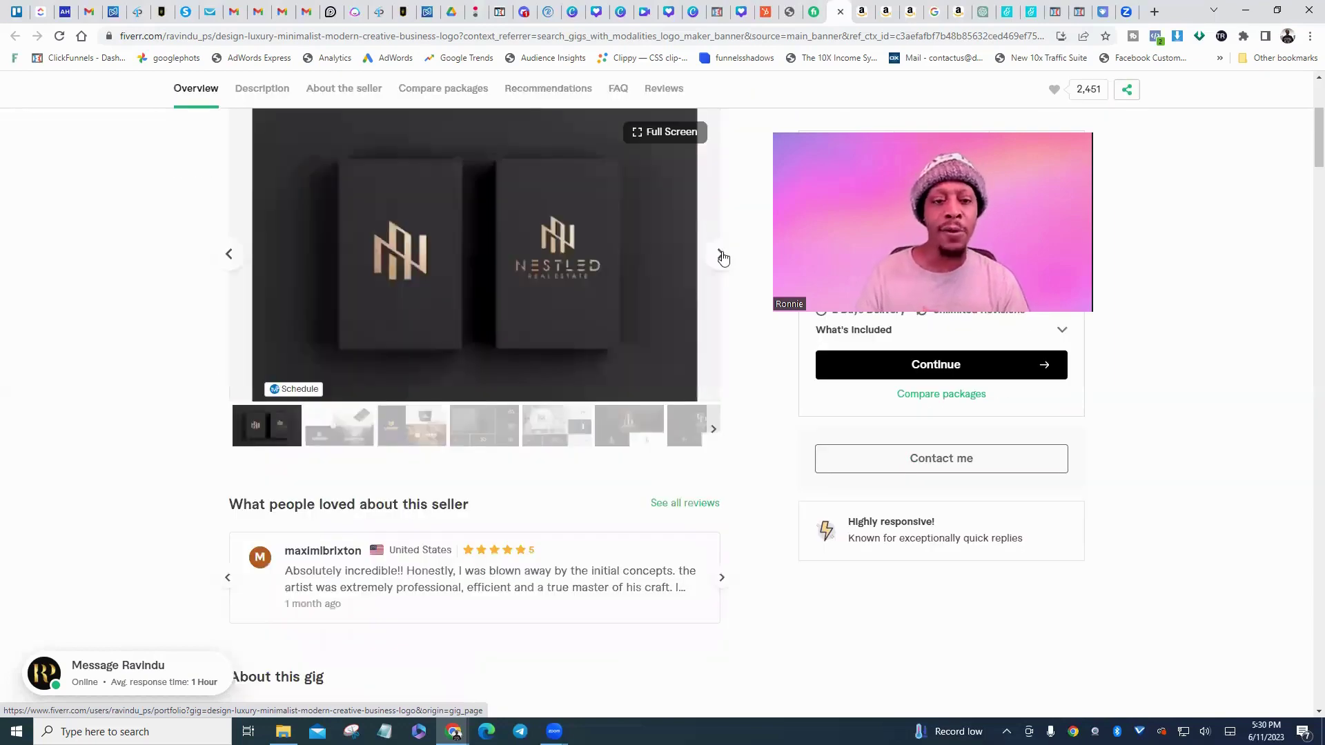
pyautogui.click(722, 256)
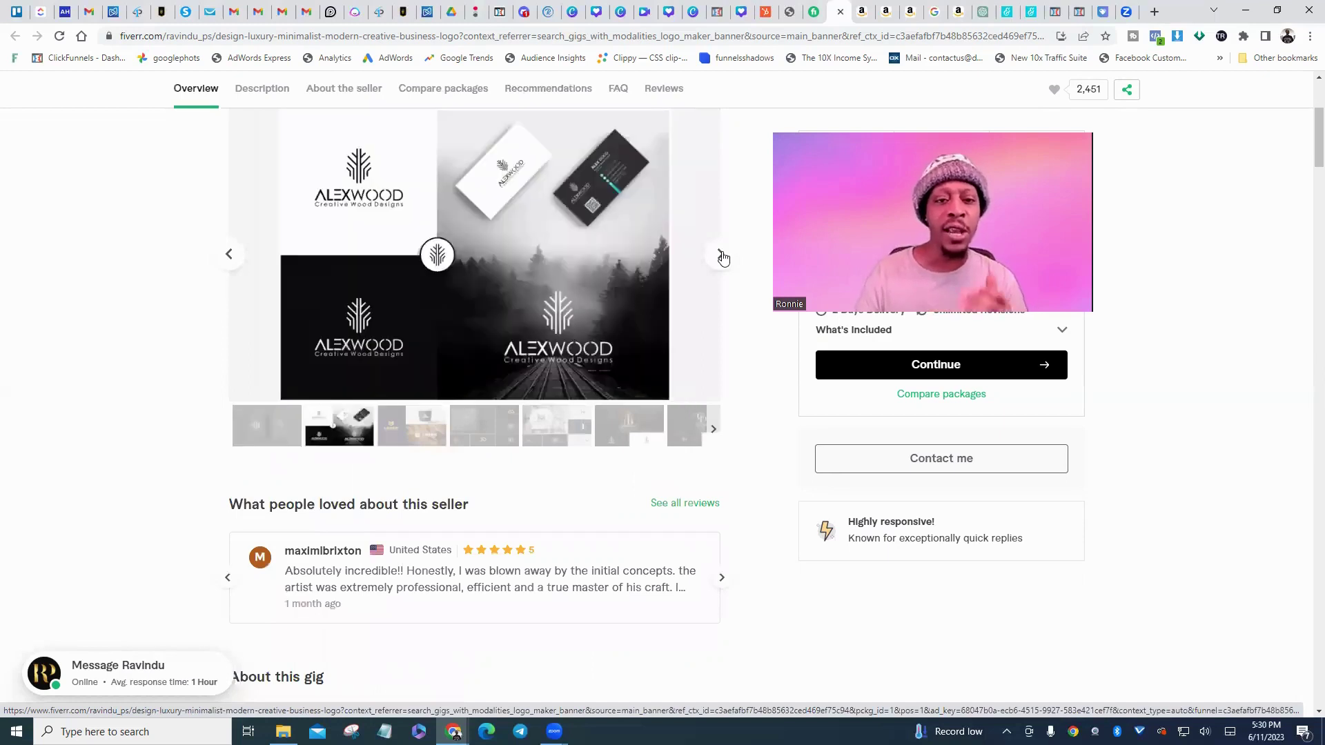
pyautogui.click(721, 255)
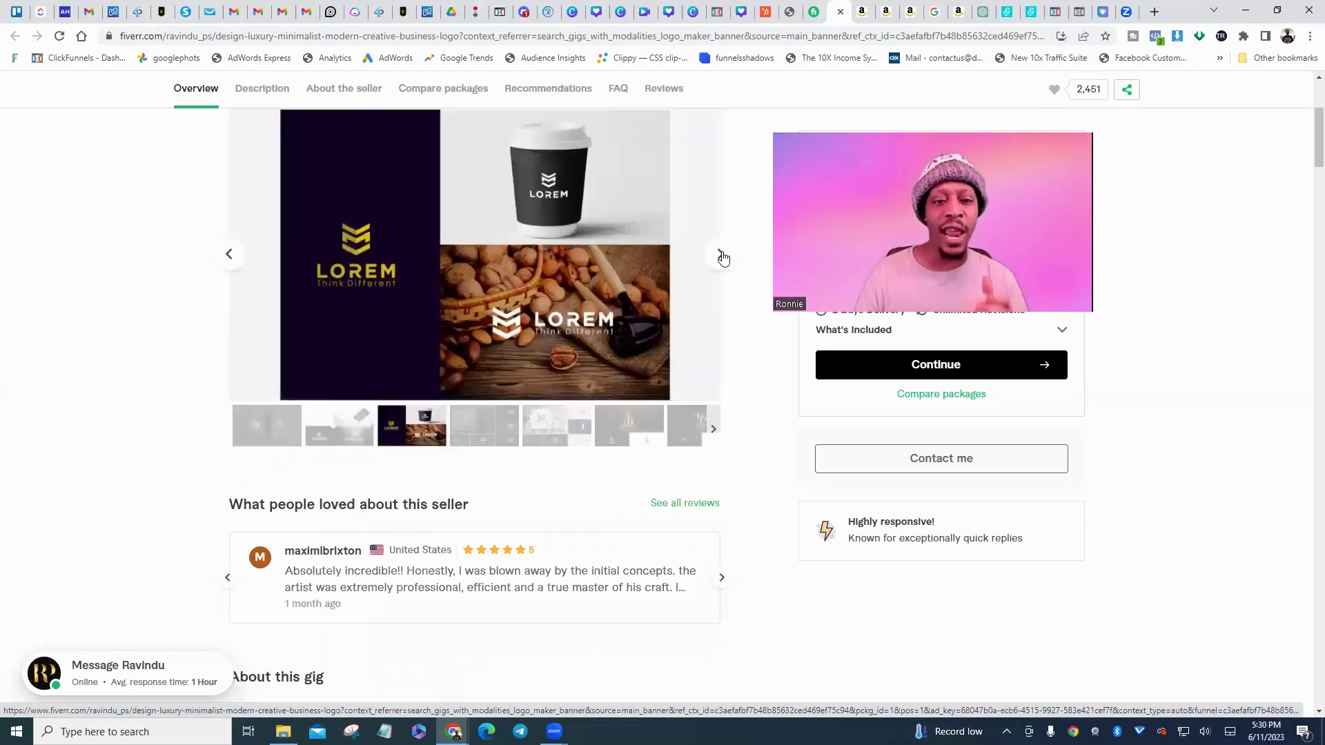
pyautogui.click(722, 255)
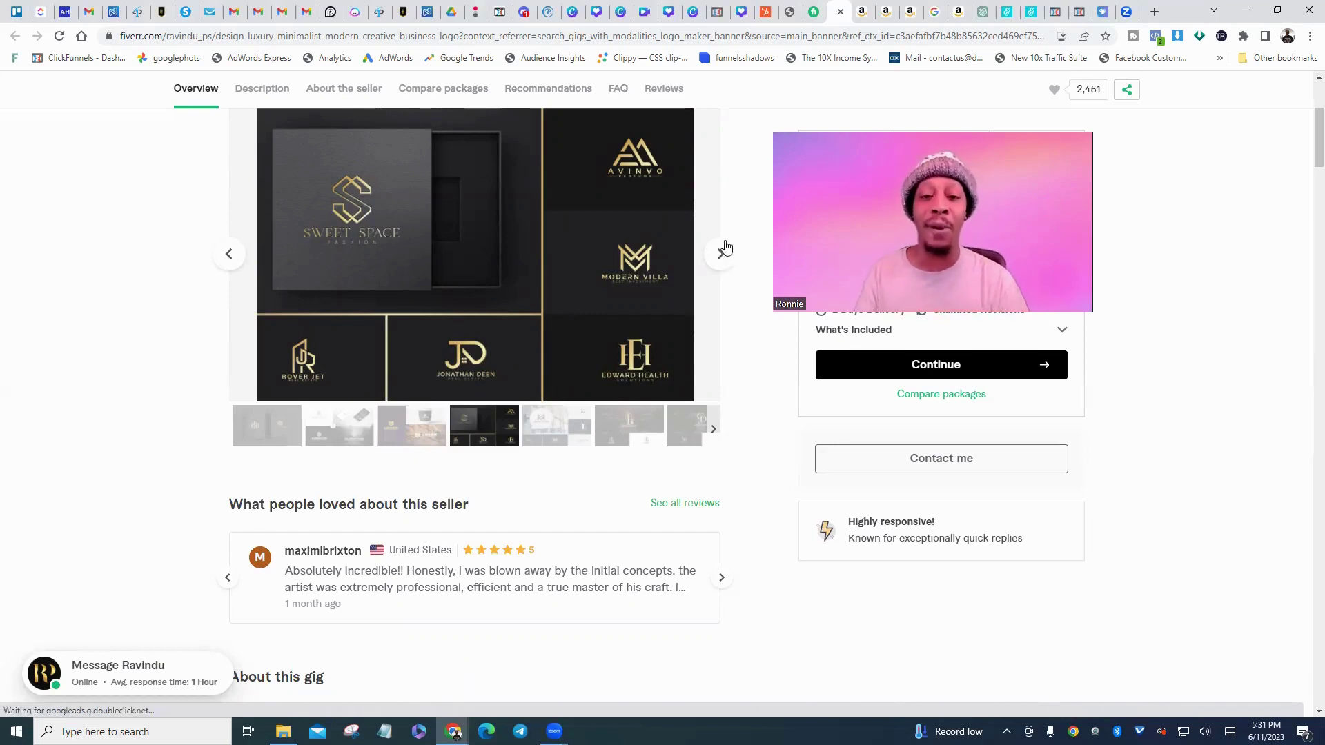
# - Copy the full web address of the luxury minimal modern business logo gig
pyautogui.scroll(4, 720, 260)
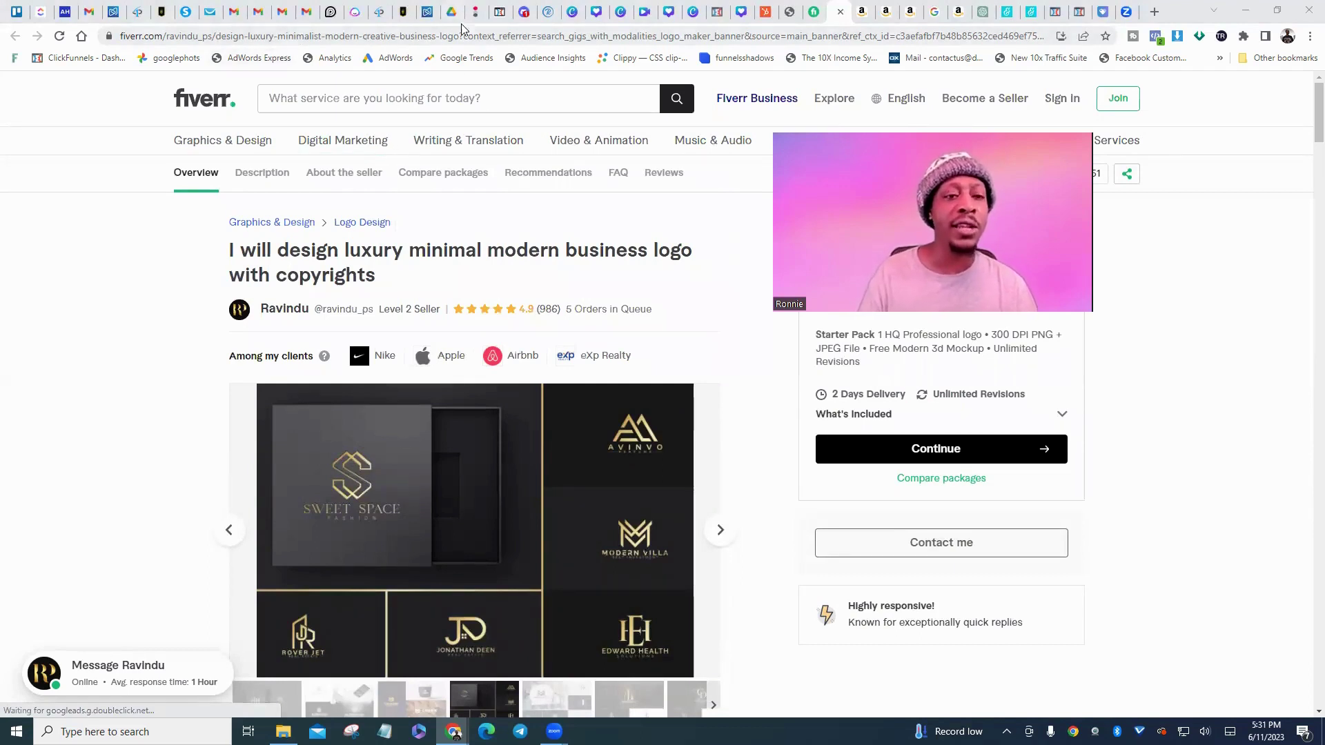
pyautogui.click(364, 38)
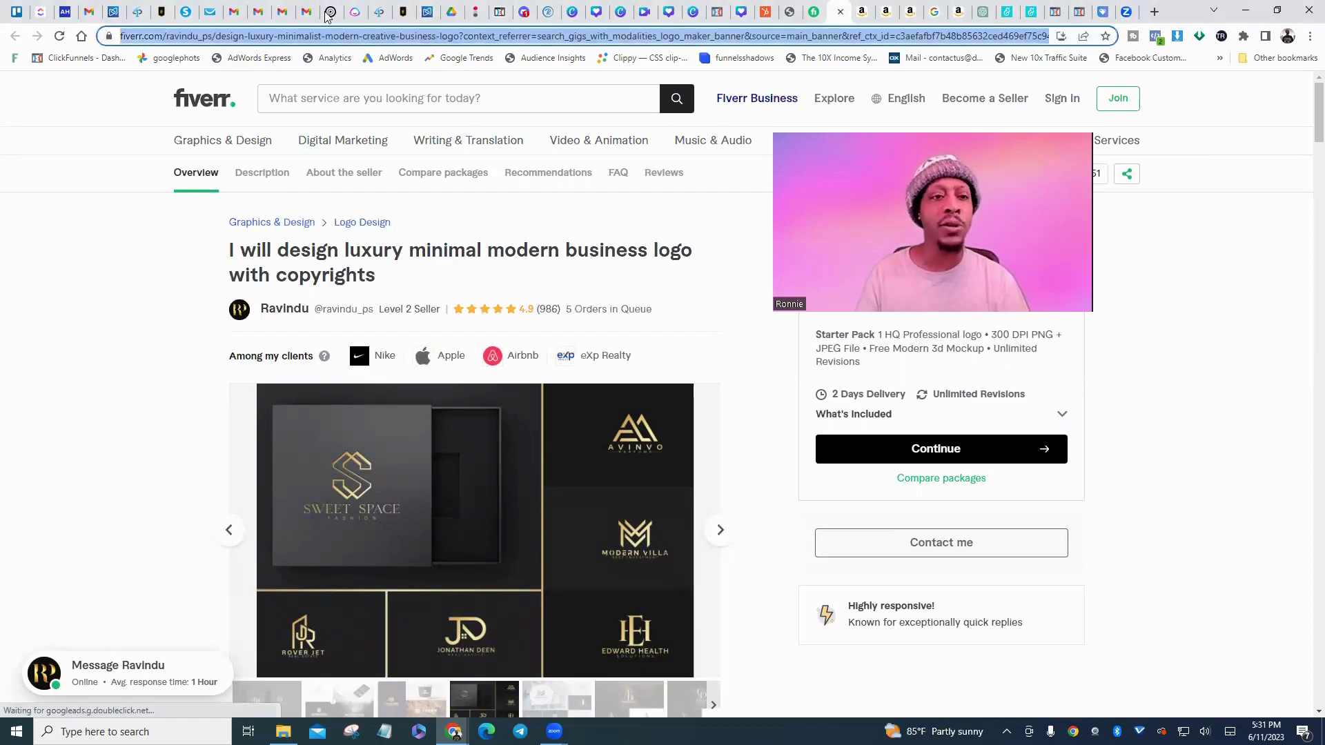
pyautogui.rightClick(366, 42)
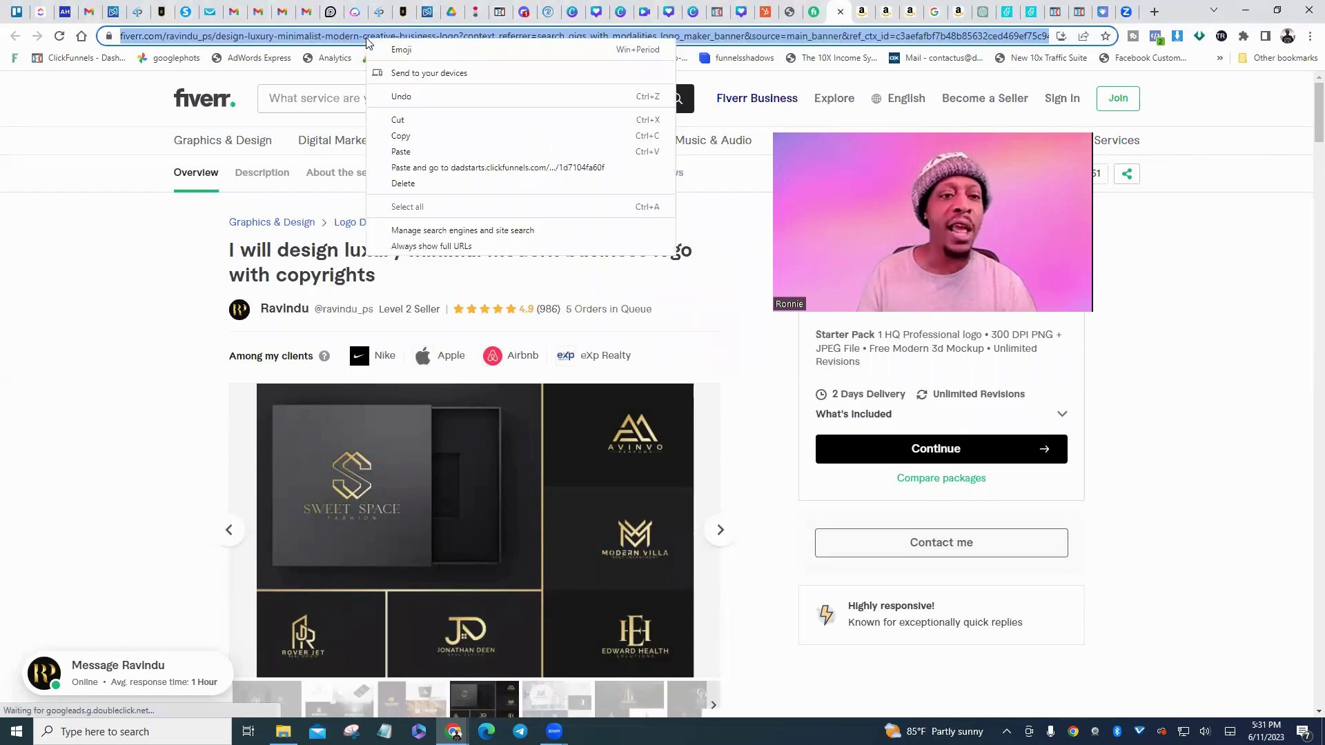
pyautogui.click(401, 136)
# - Switch to Fiverr Affiliates' Default and Deep Links page and set the landing page URL to the copied gig address
pyautogui.click(1191, 267)
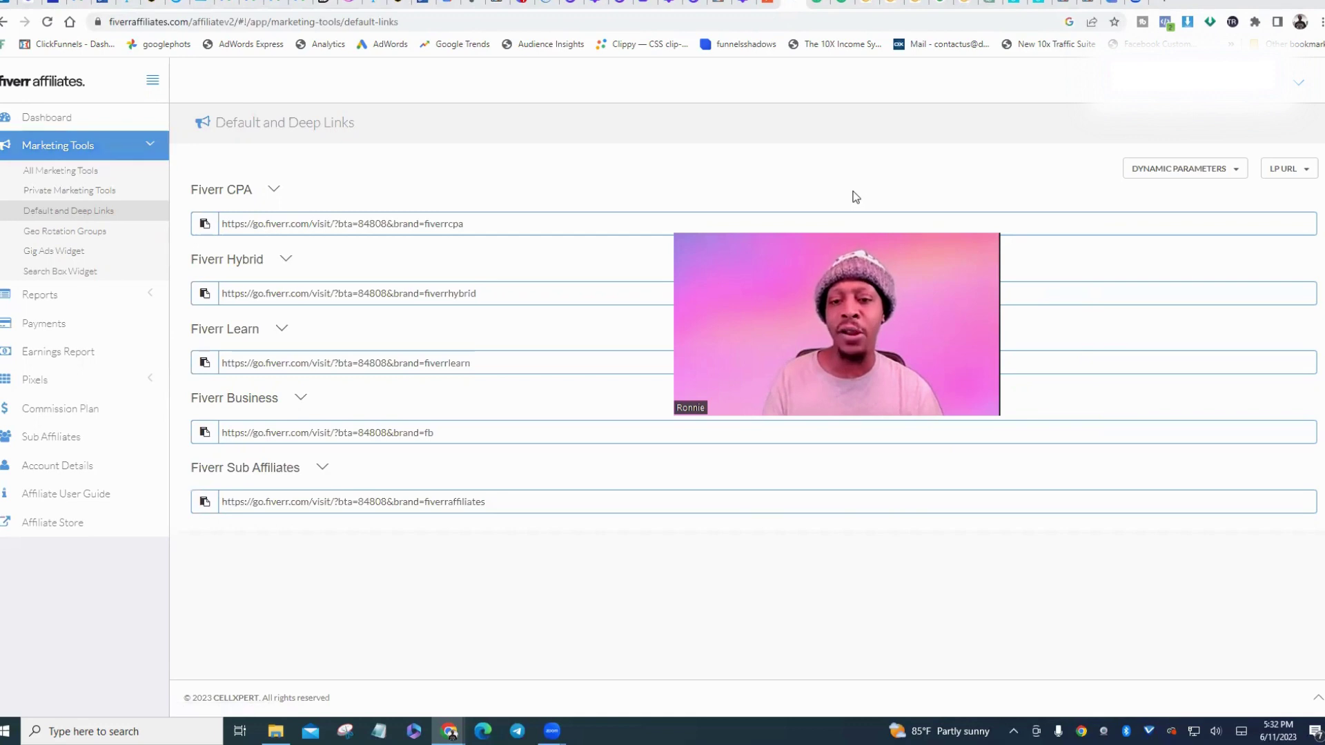
pyautogui.click(1308, 172)
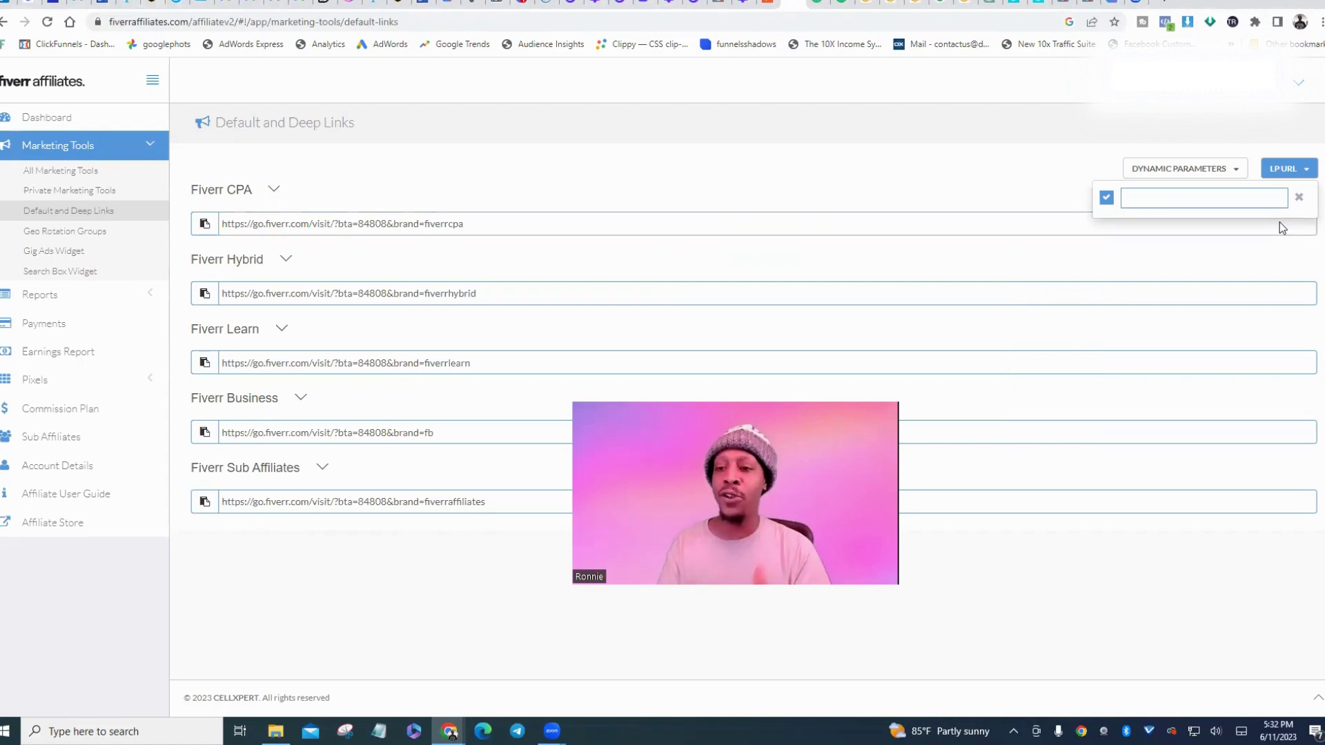
pyautogui.click(1202, 196)
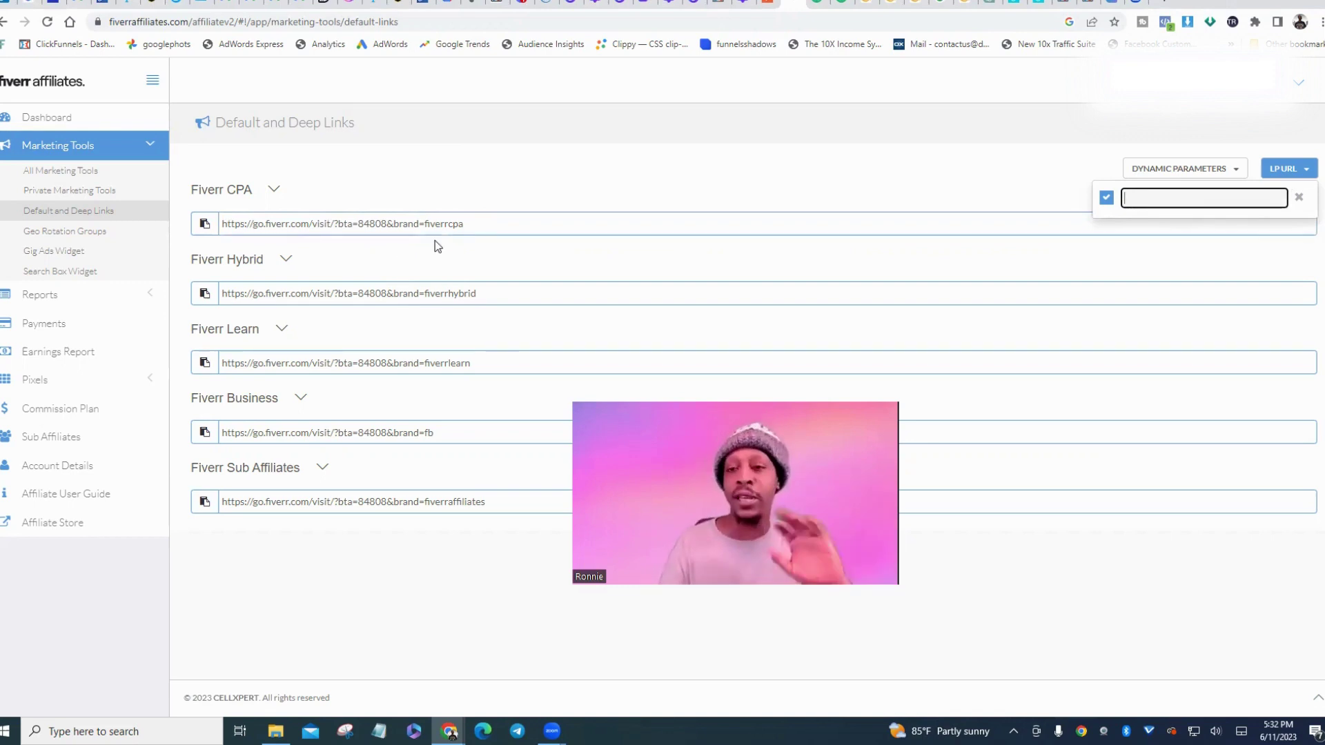
pyautogui.rightClick(1150, 200)
pyautogui.click(1206, 309)
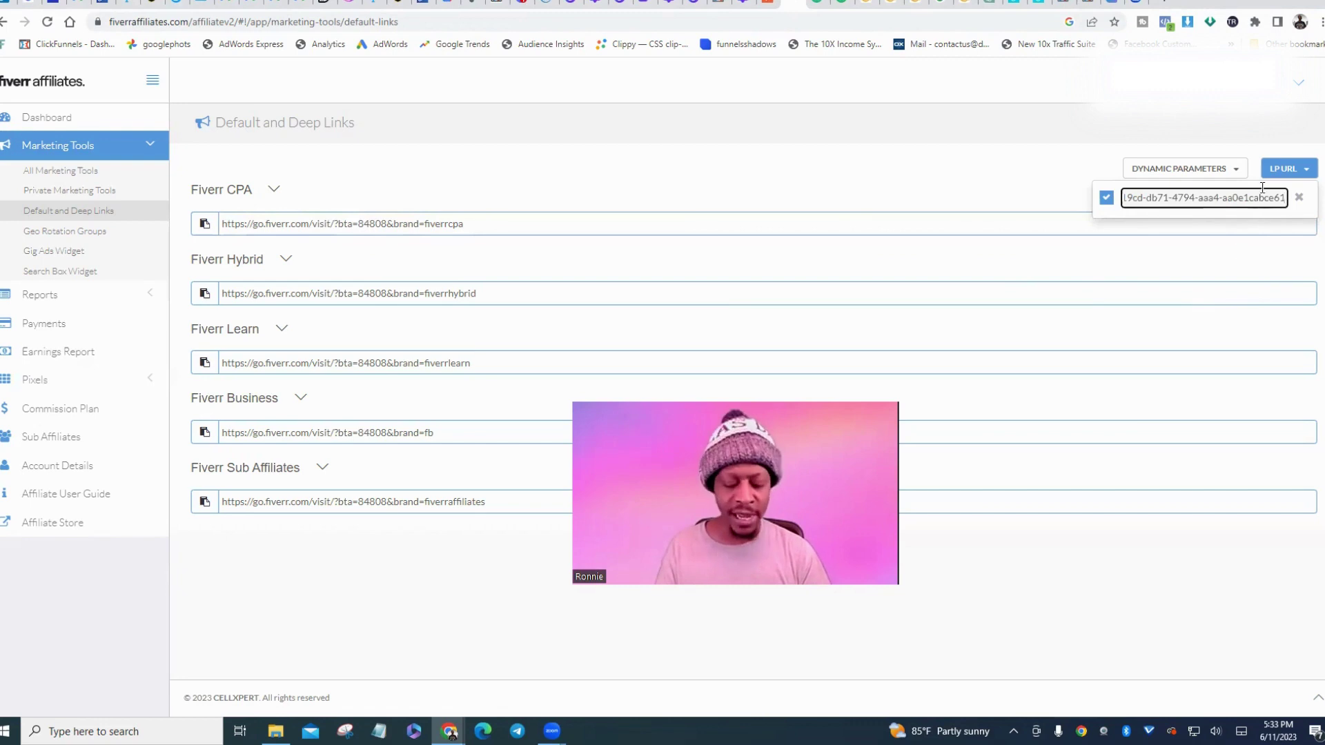
pyautogui.click(1177, 209)
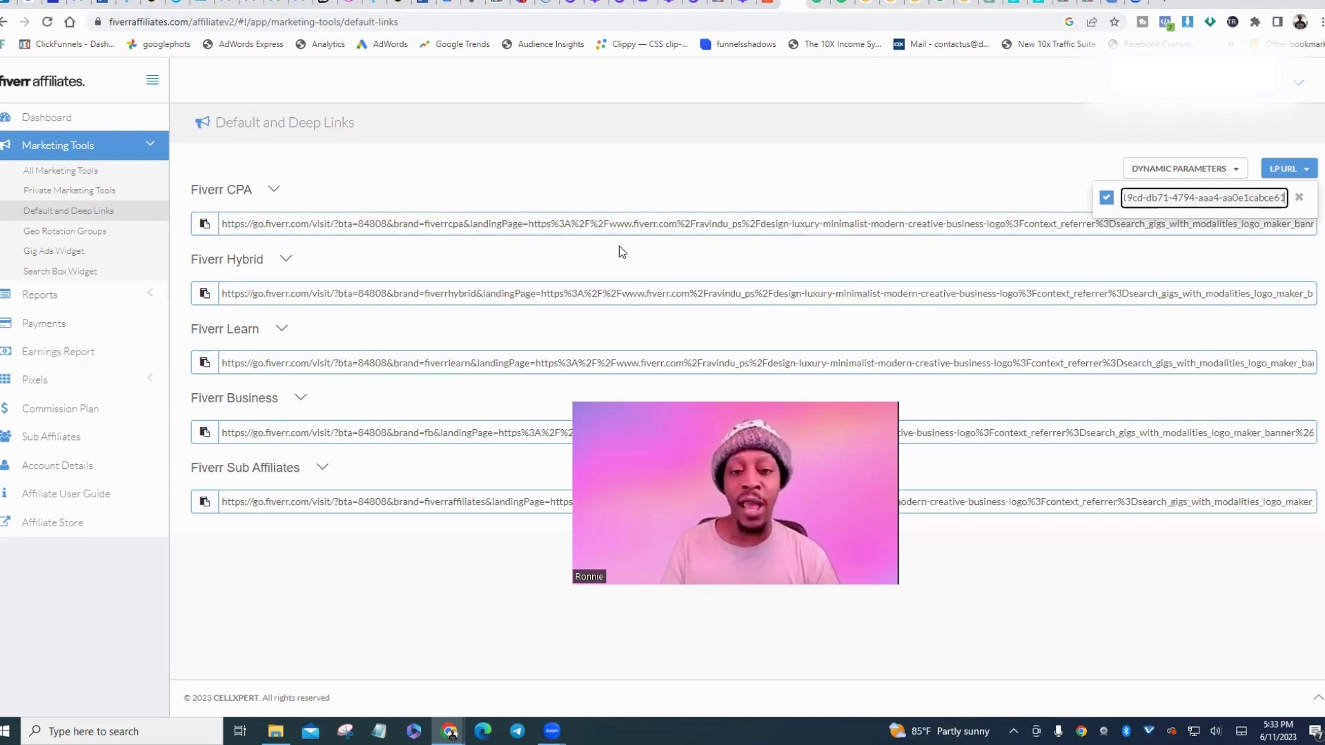
# - Copy the Fiverr CPA deep link, switch to Rebrandly and paste it as the link to shorten
pyautogui.click(203, 225)
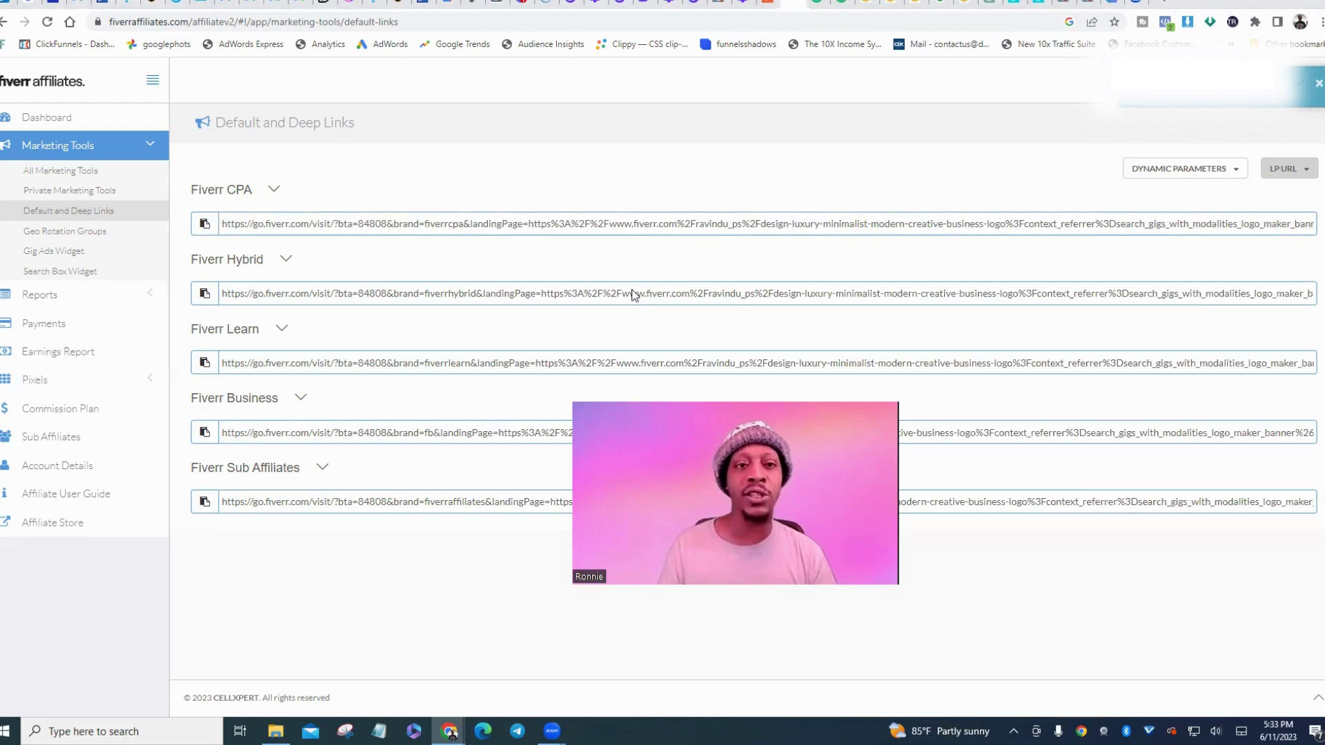
pyautogui.click(549, 4)
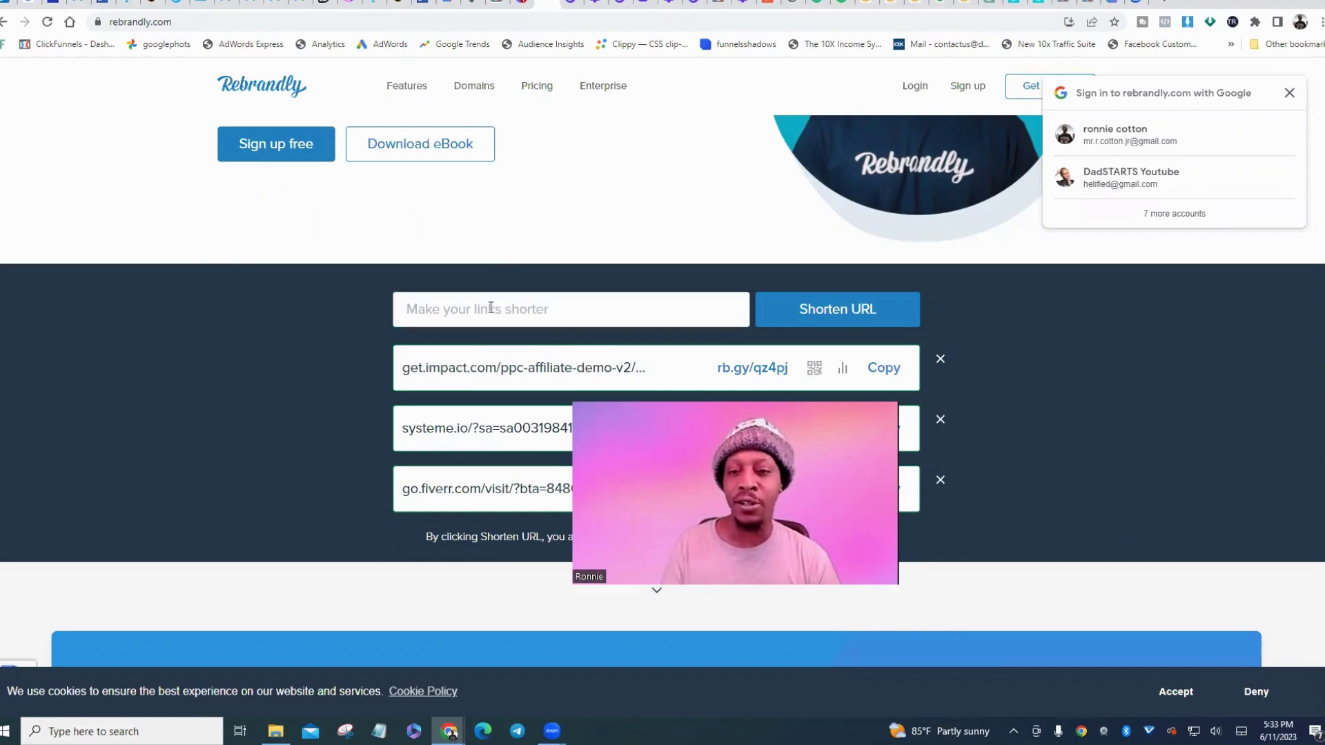
pyautogui.moveTo(782, 399); pyautogui.dragTo(1153, 72)
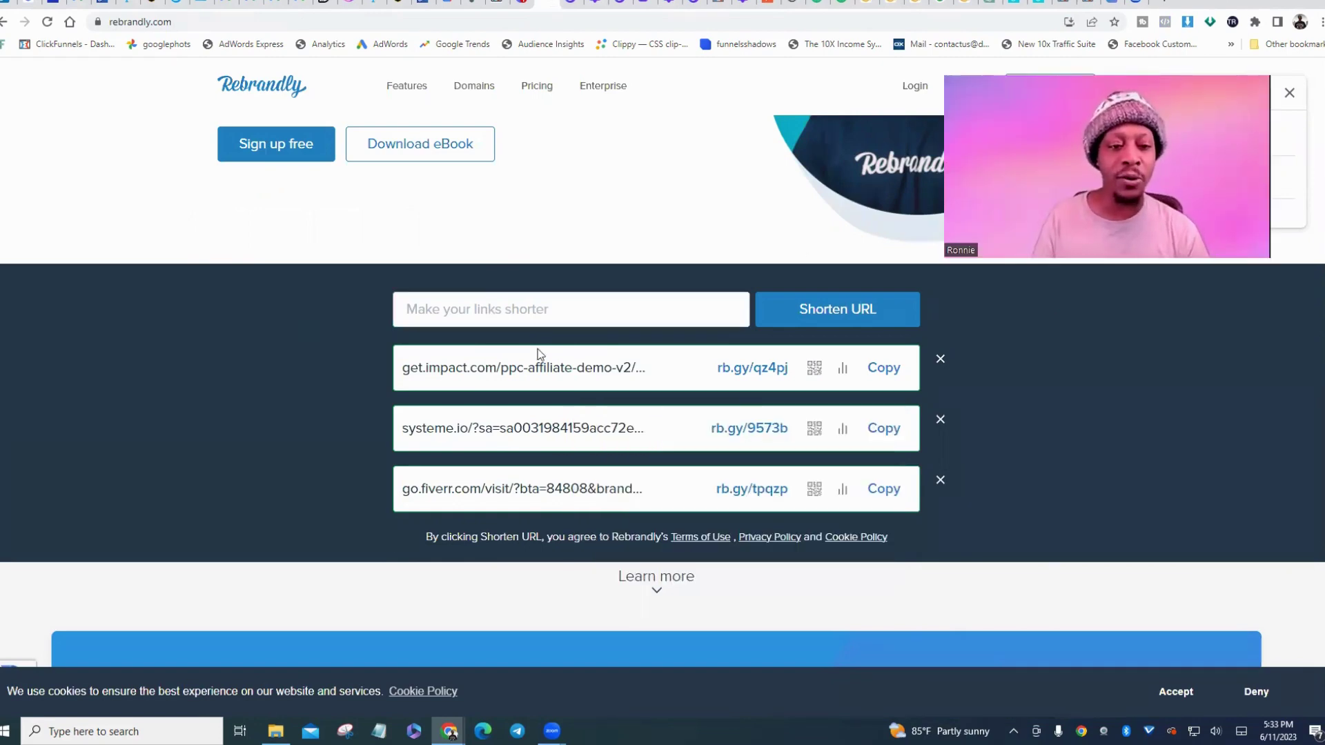
pyautogui.click(429, 314)
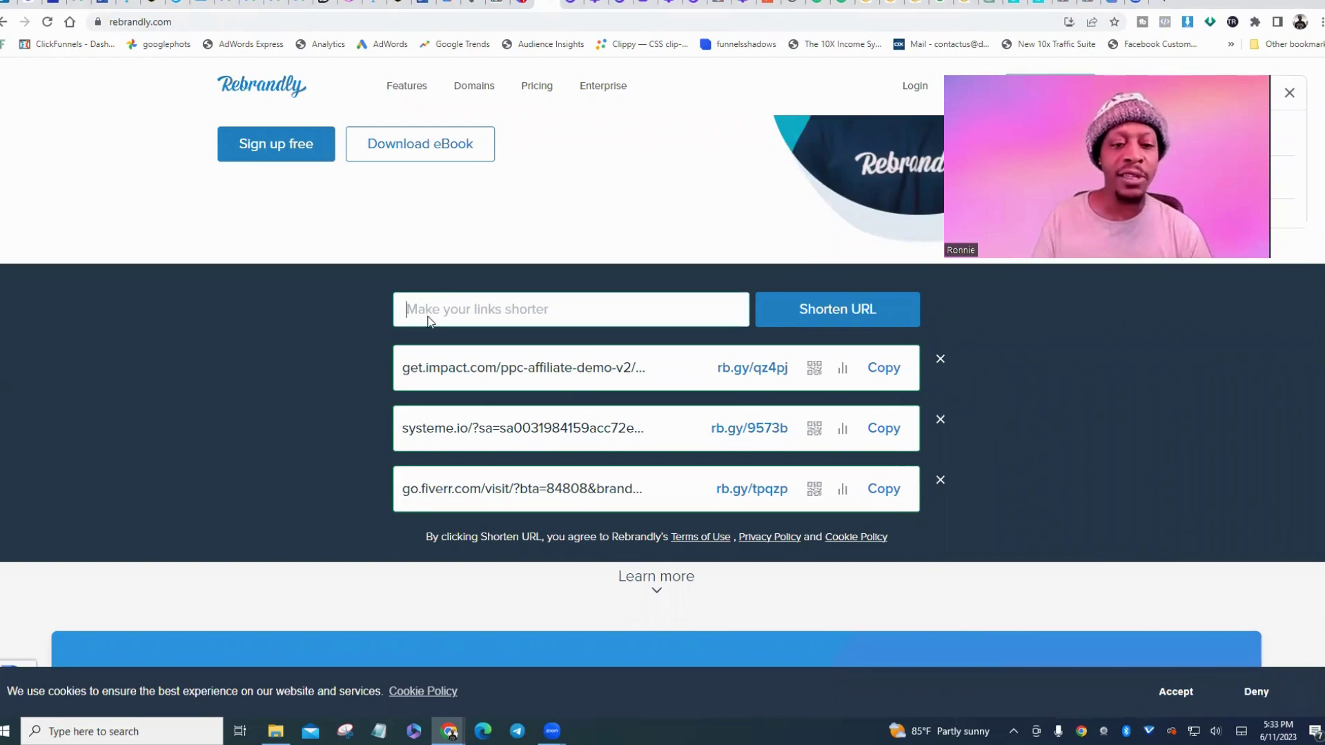
pyautogui.rightClick(428, 317)
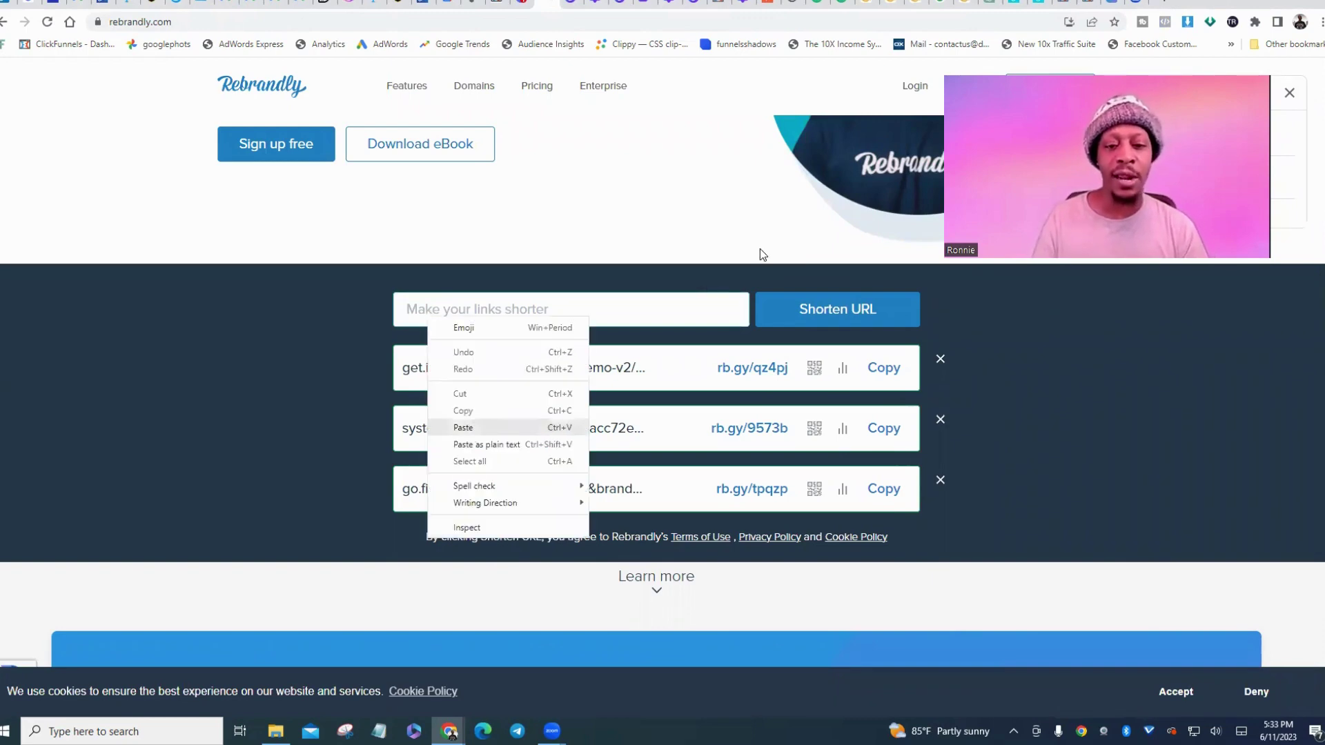
pyautogui.click(469, 428)
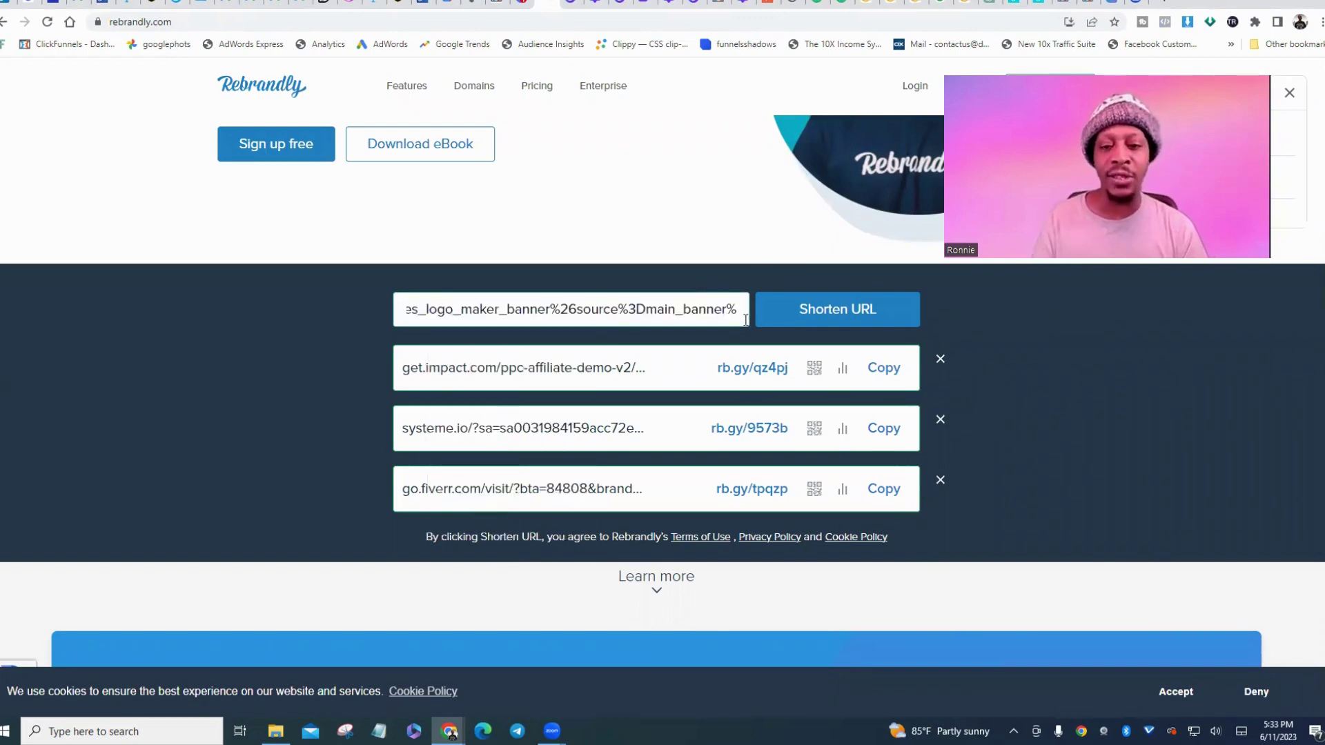
# - Shorten the pasted affiliate link, completing the traffic lights image check, and copy the new short link
pyautogui.click(826, 318)
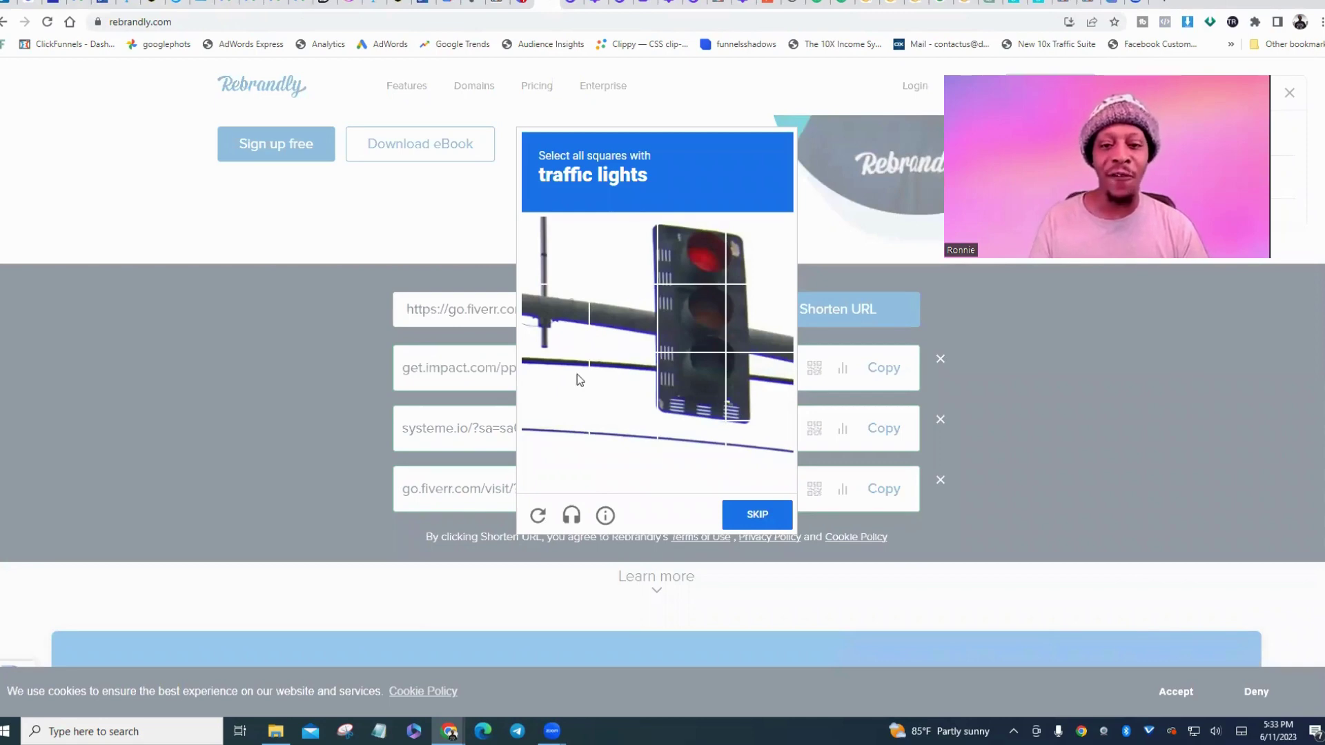
pyautogui.click(700, 258)
pyautogui.click(742, 263)
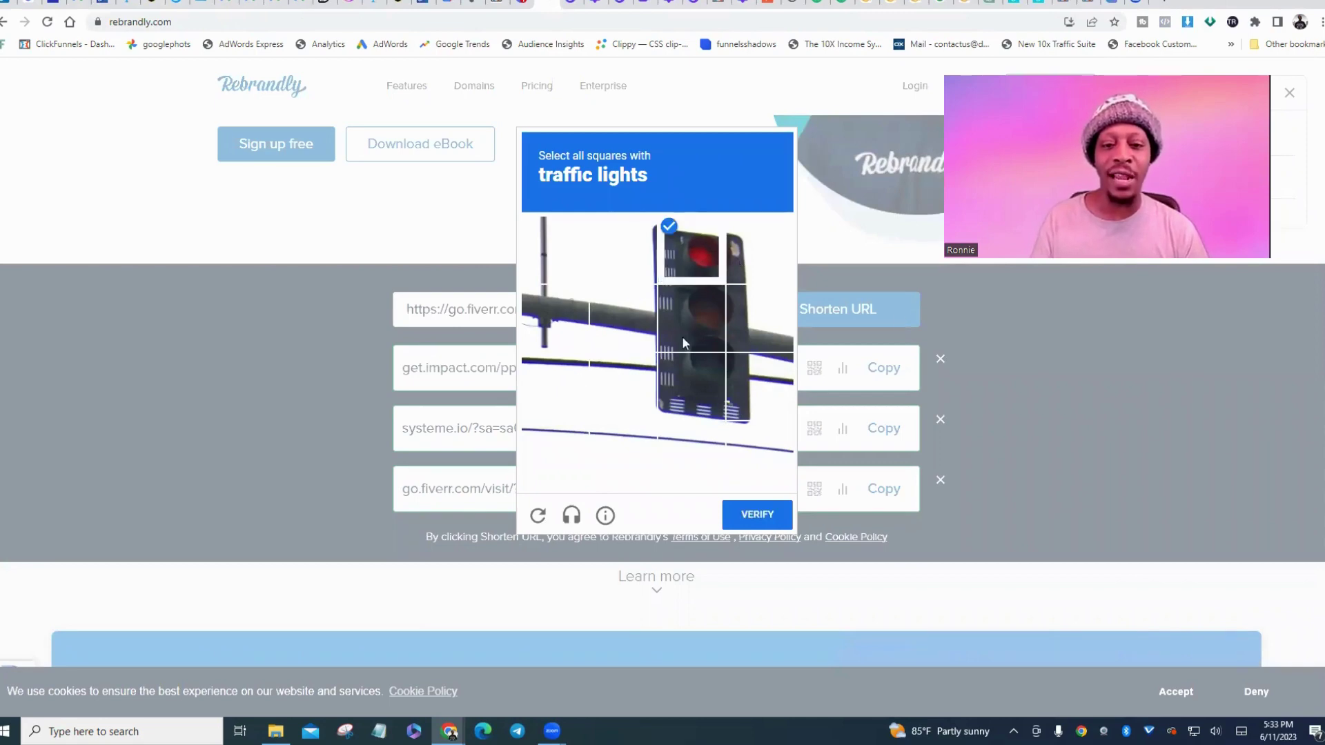
pyautogui.click(686, 343)
pyautogui.click(755, 328)
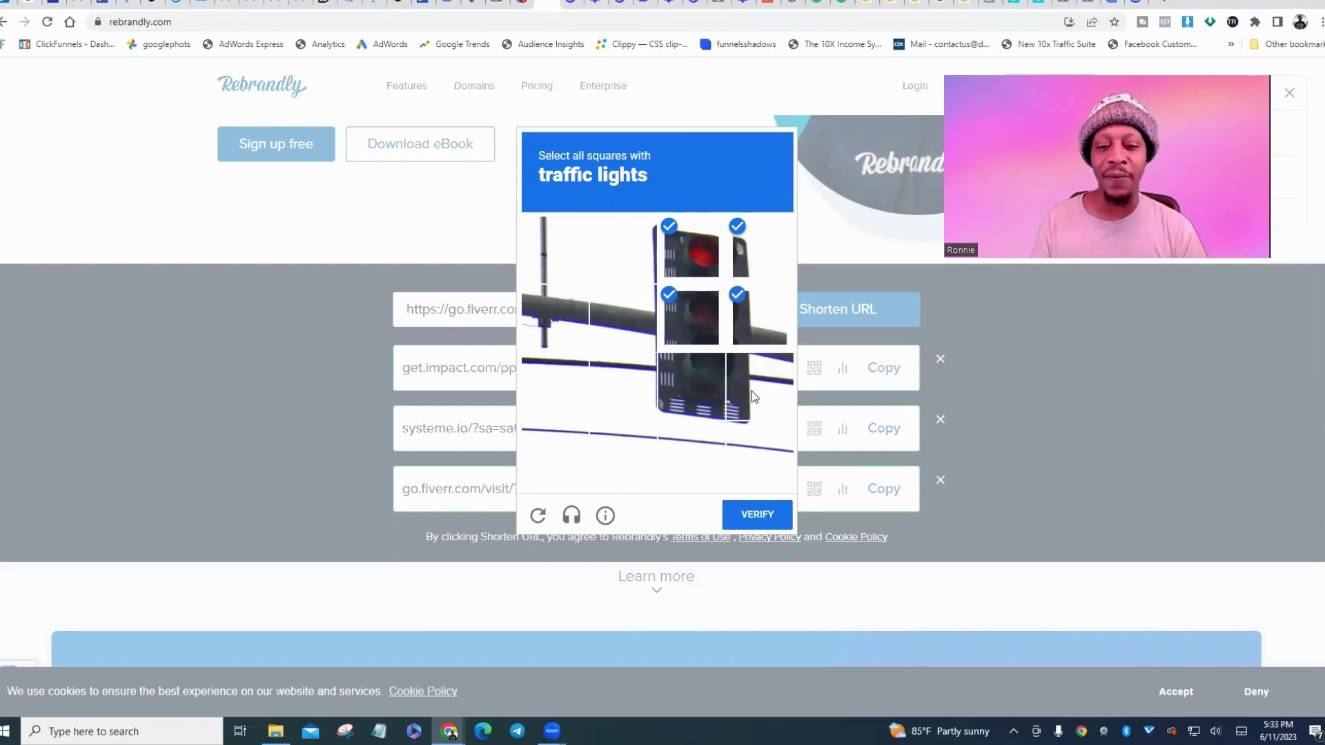
pyautogui.click(690, 387)
pyautogui.click(765, 516)
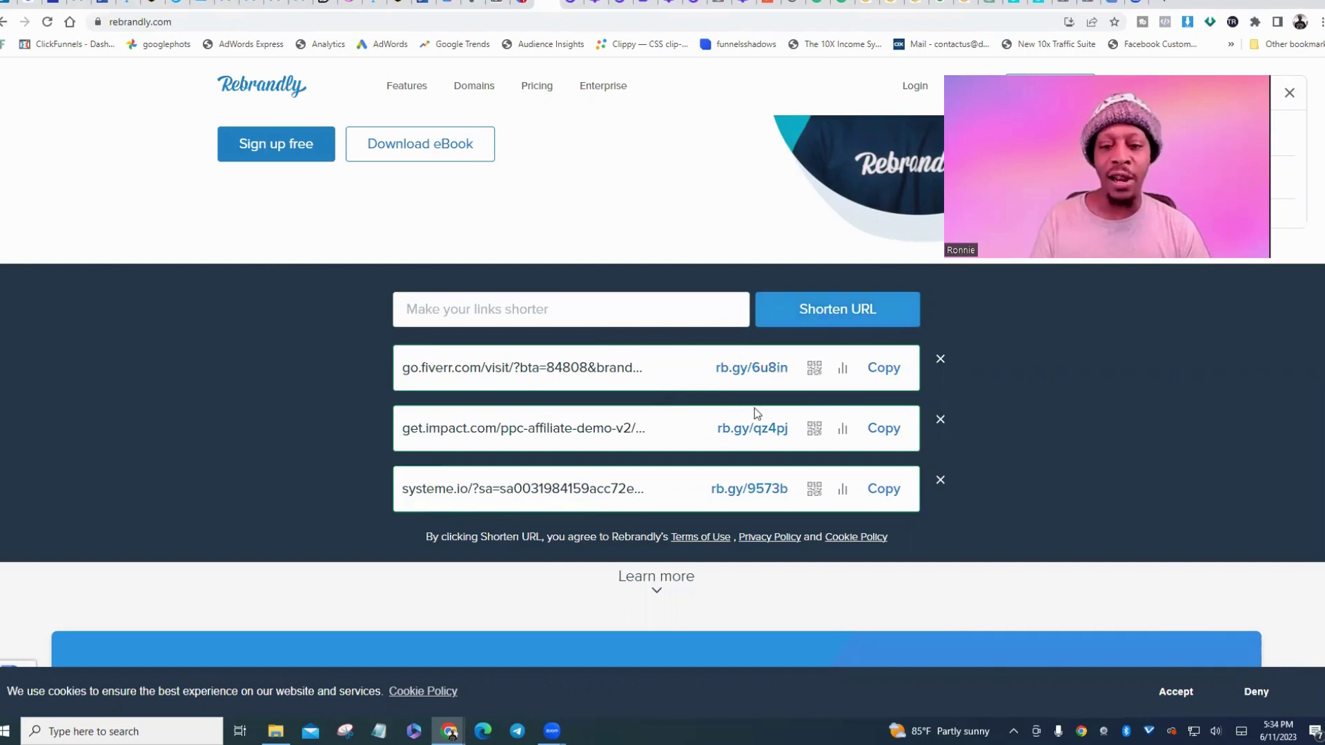
pyautogui.click(884, 368)
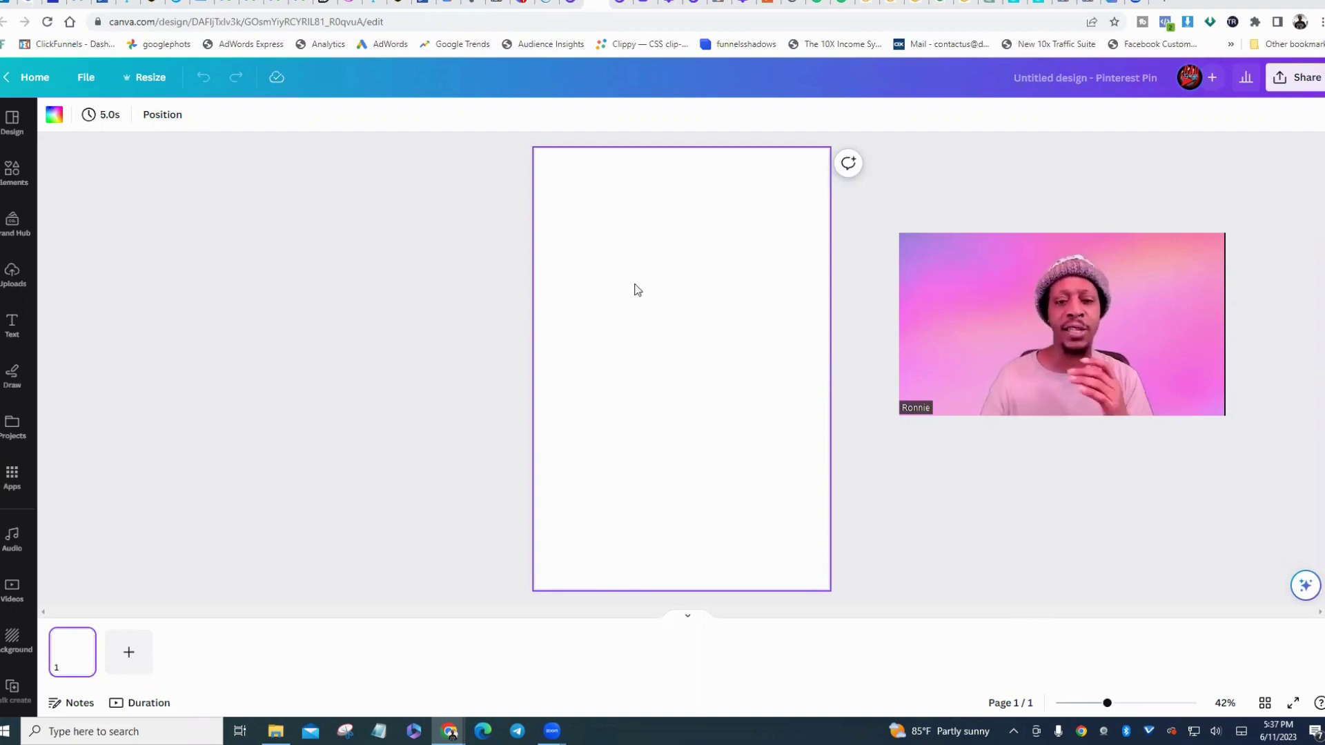
# - In the blank Pinterest Pin design in Canva, search the elements for "logo design" and browse all matching photos
pyautogui.click(11, 178)
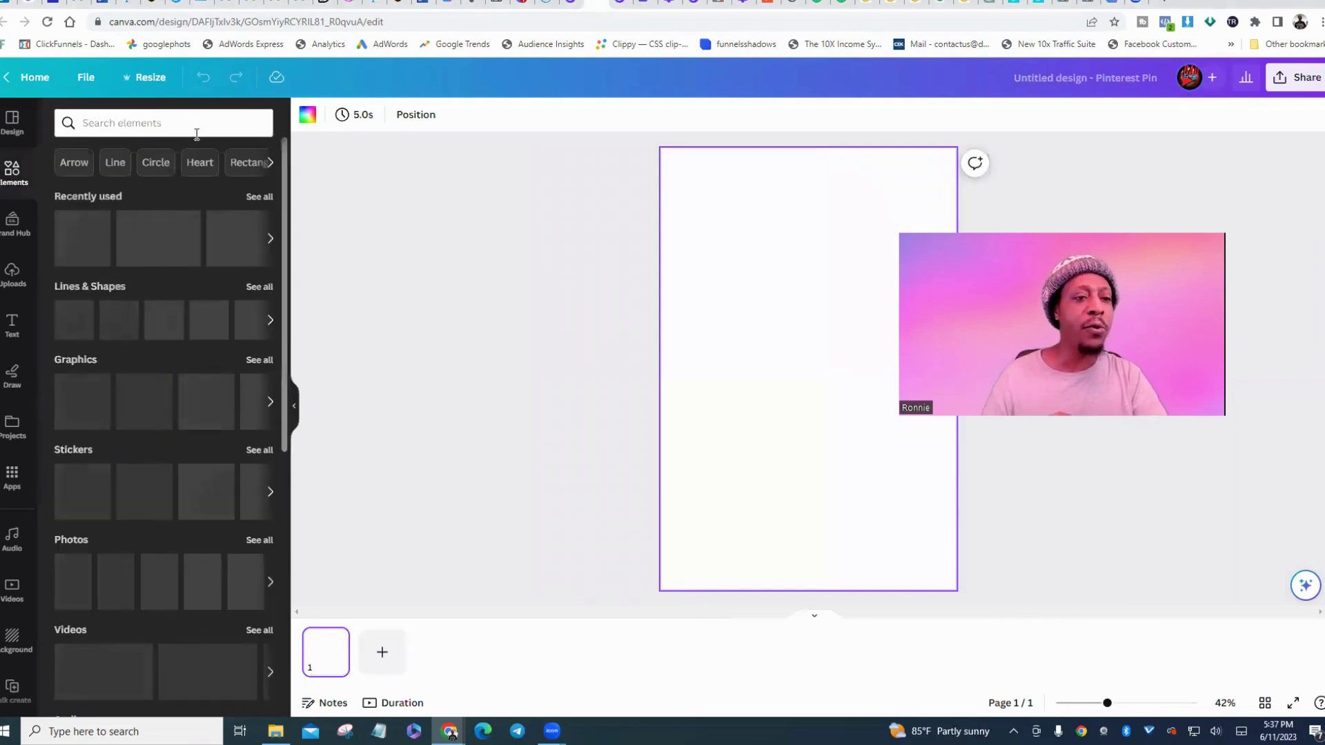
pyautogui.click(198, 121)
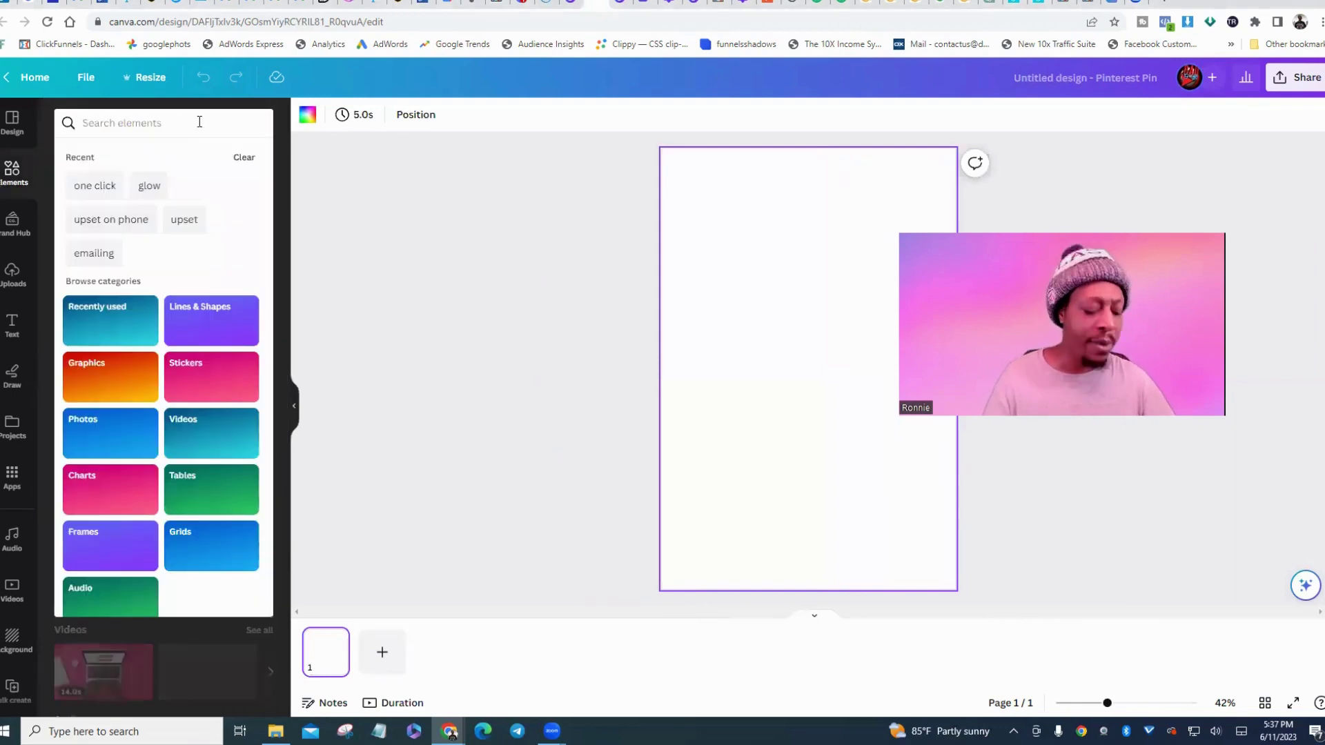
pyautogui.write('logo de')
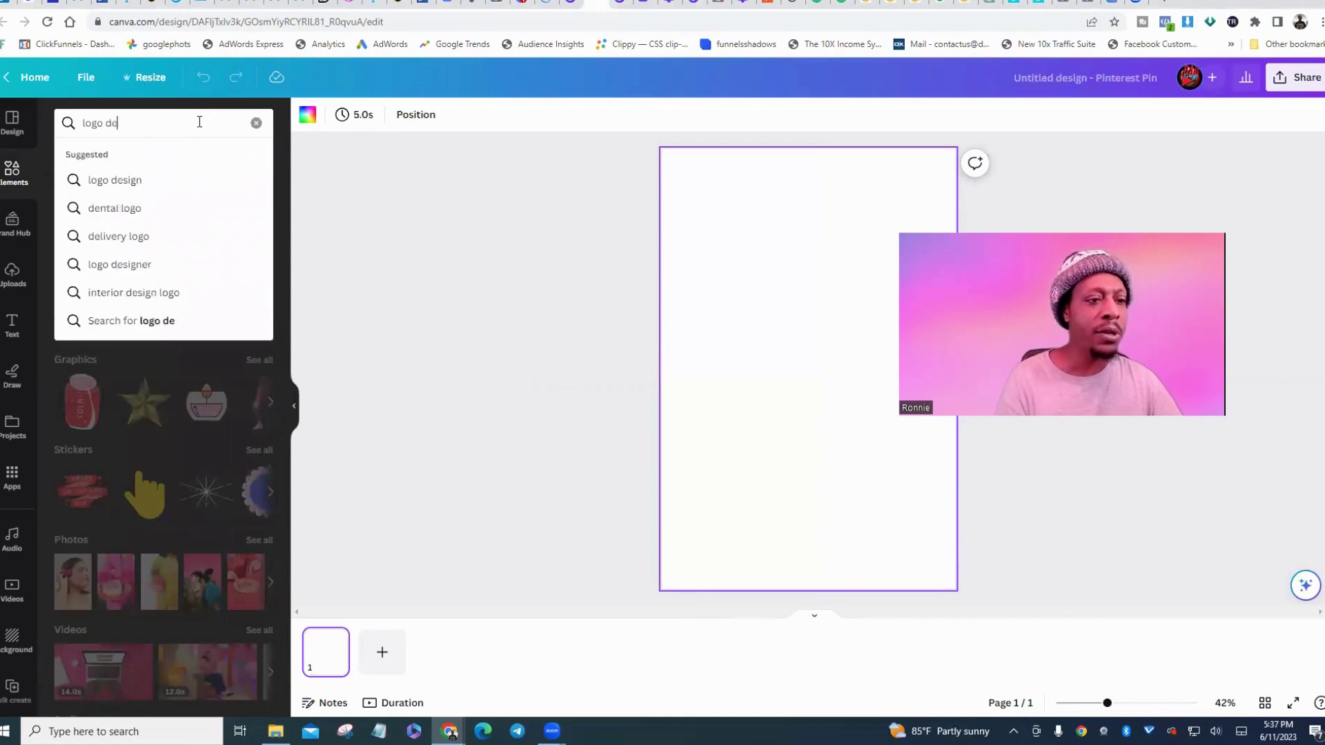
pyautogui.write('sign')
pyautogui.press('Return')
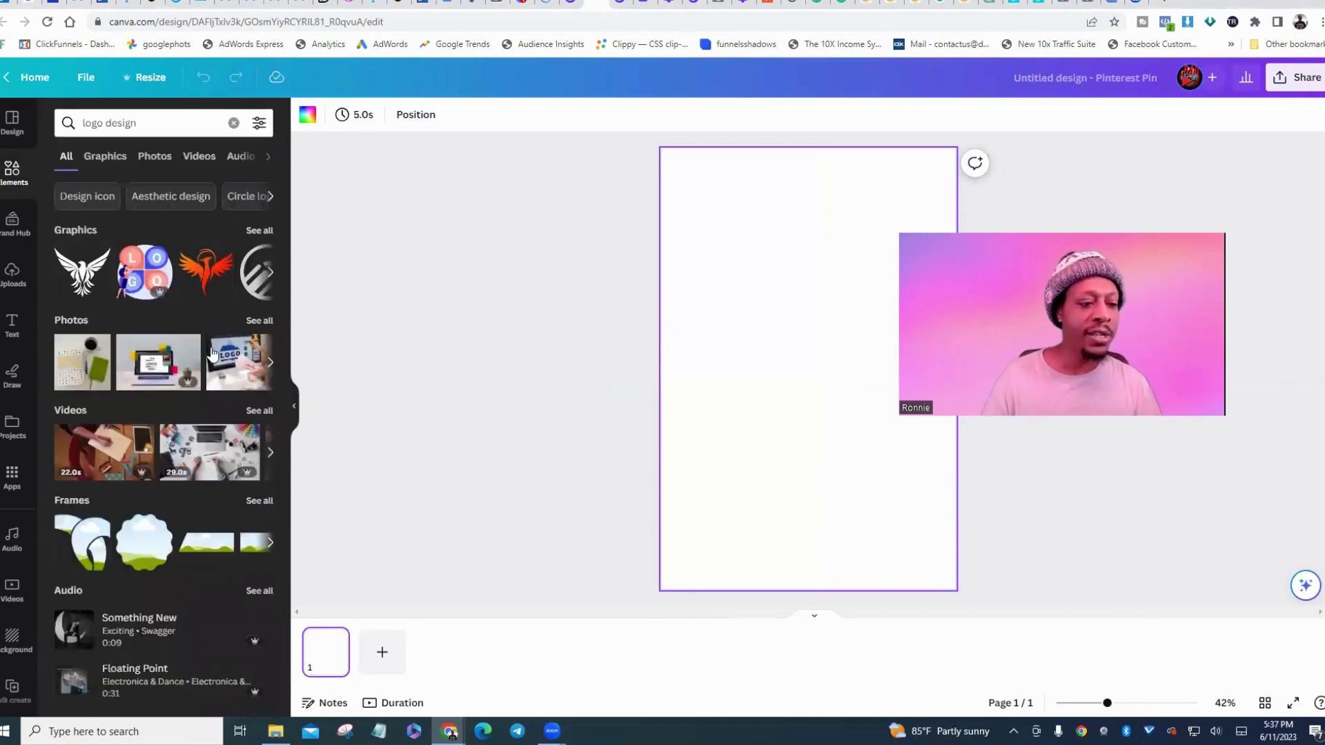
pyautogui.click(260, 320)
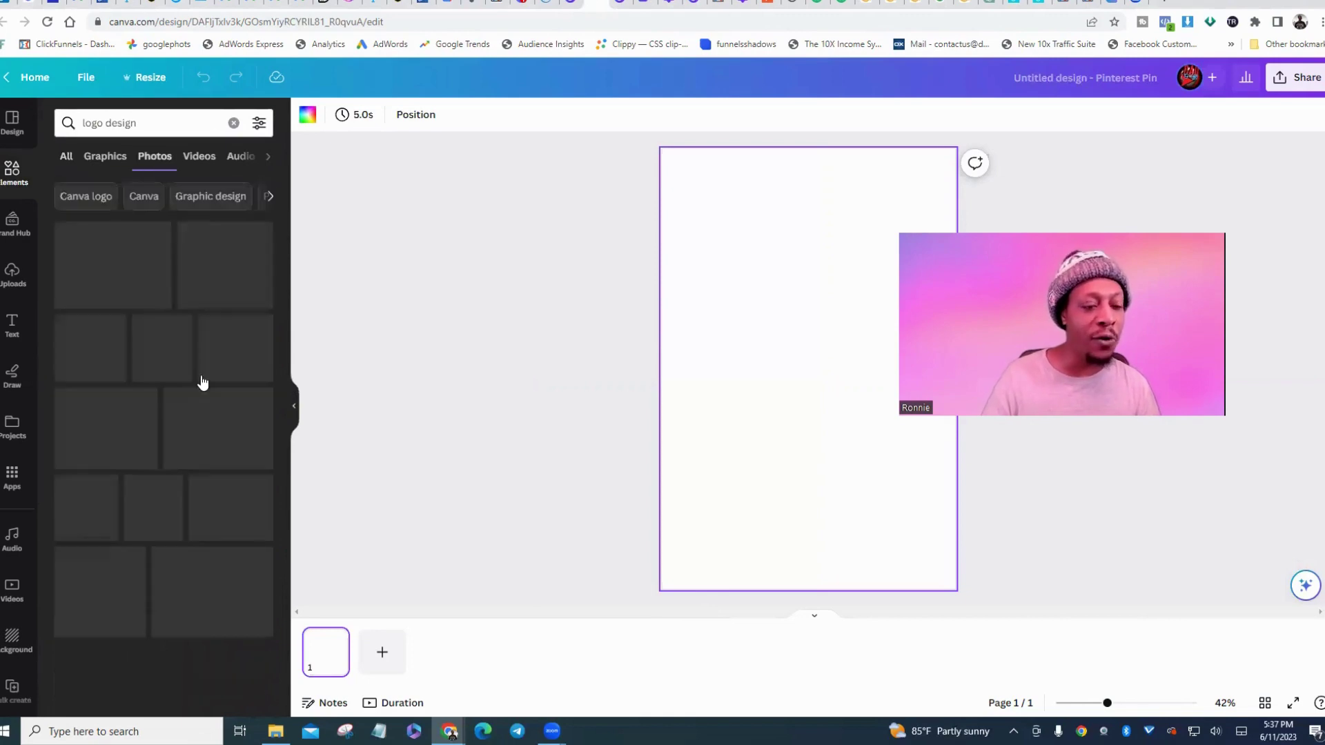
pyautogui.scroll(-3, 220, 522)
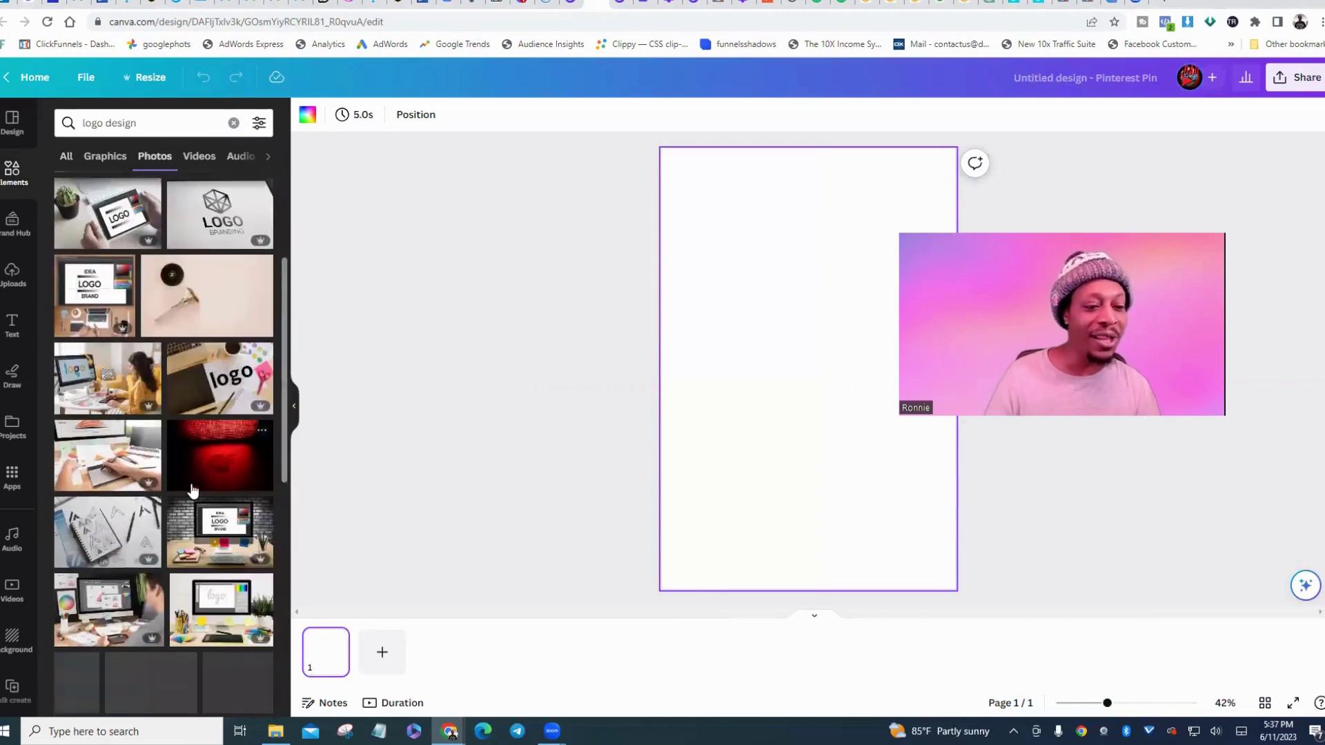
# - Look further through the "logo design" photo results for an image suited to the pin
pyautogui.scroll(-3, 220, 523)
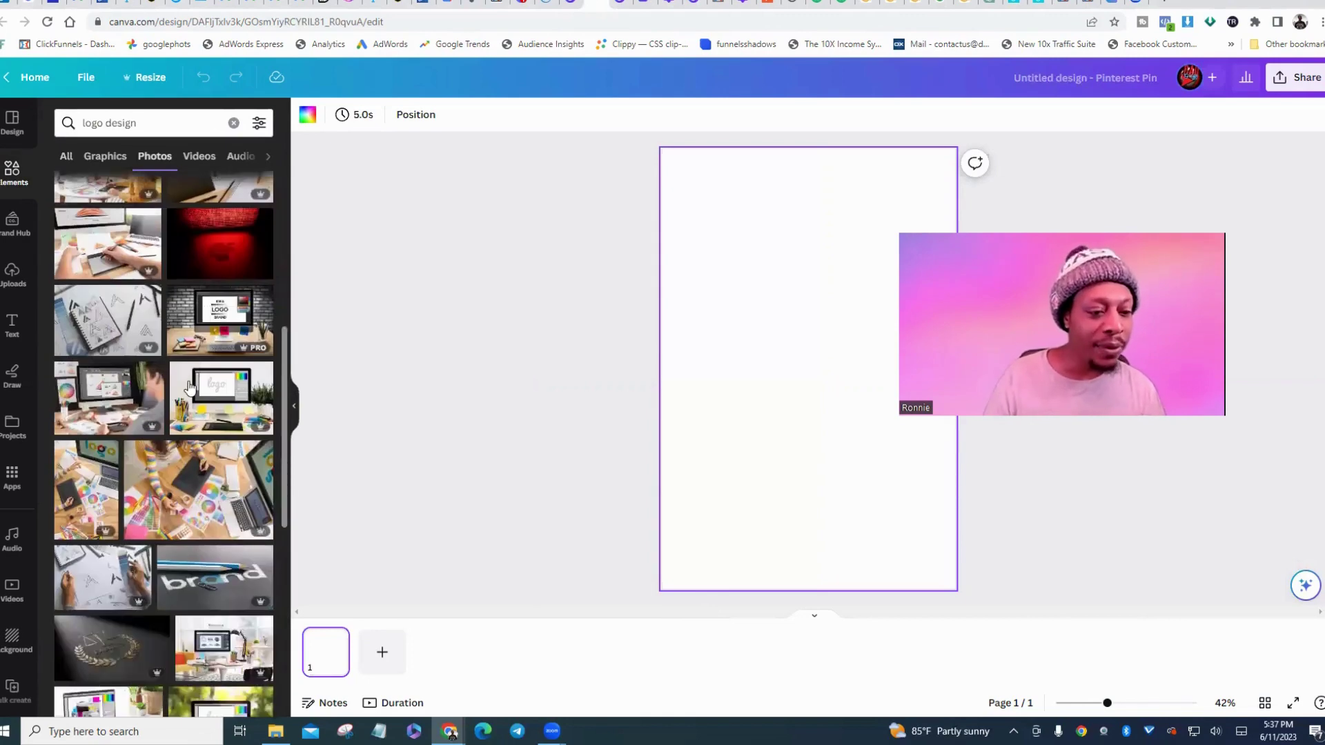
pyautogui.scroll(-5, 213, 350)
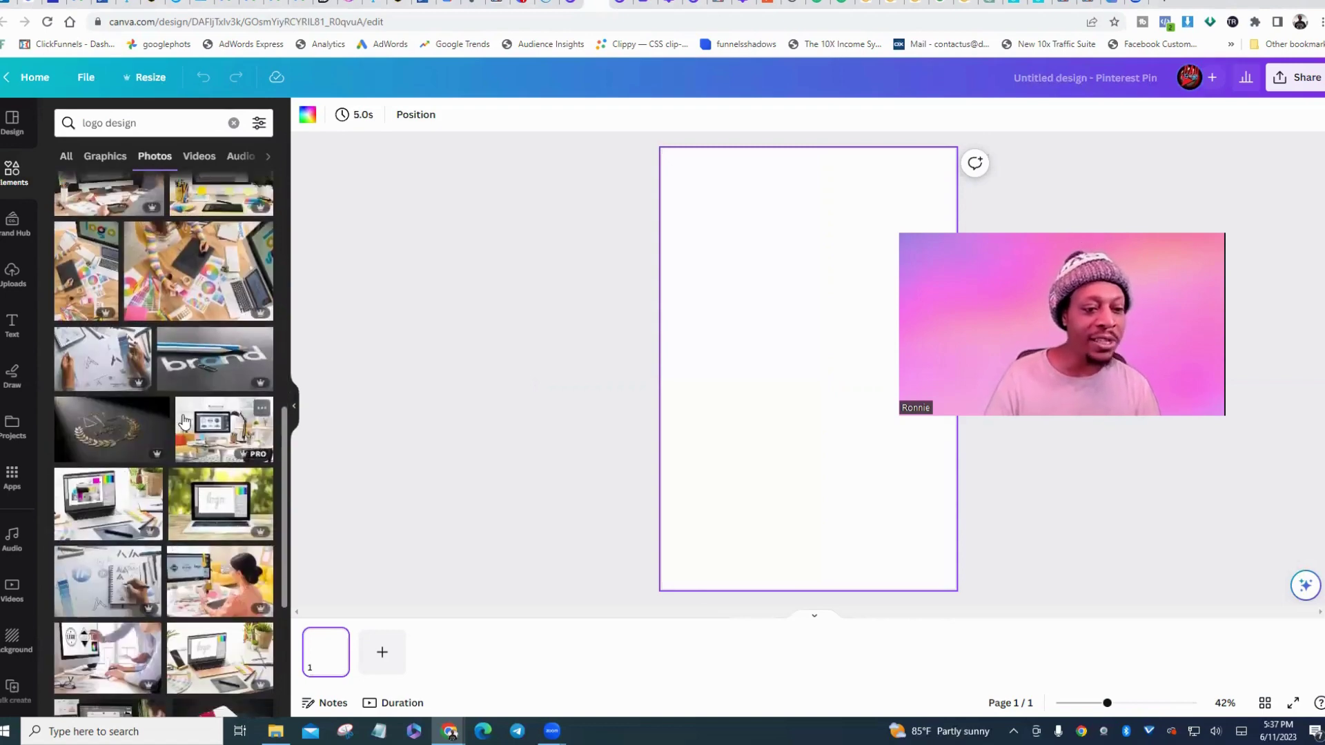
pyautogui.scroll(-7, 203, 428)
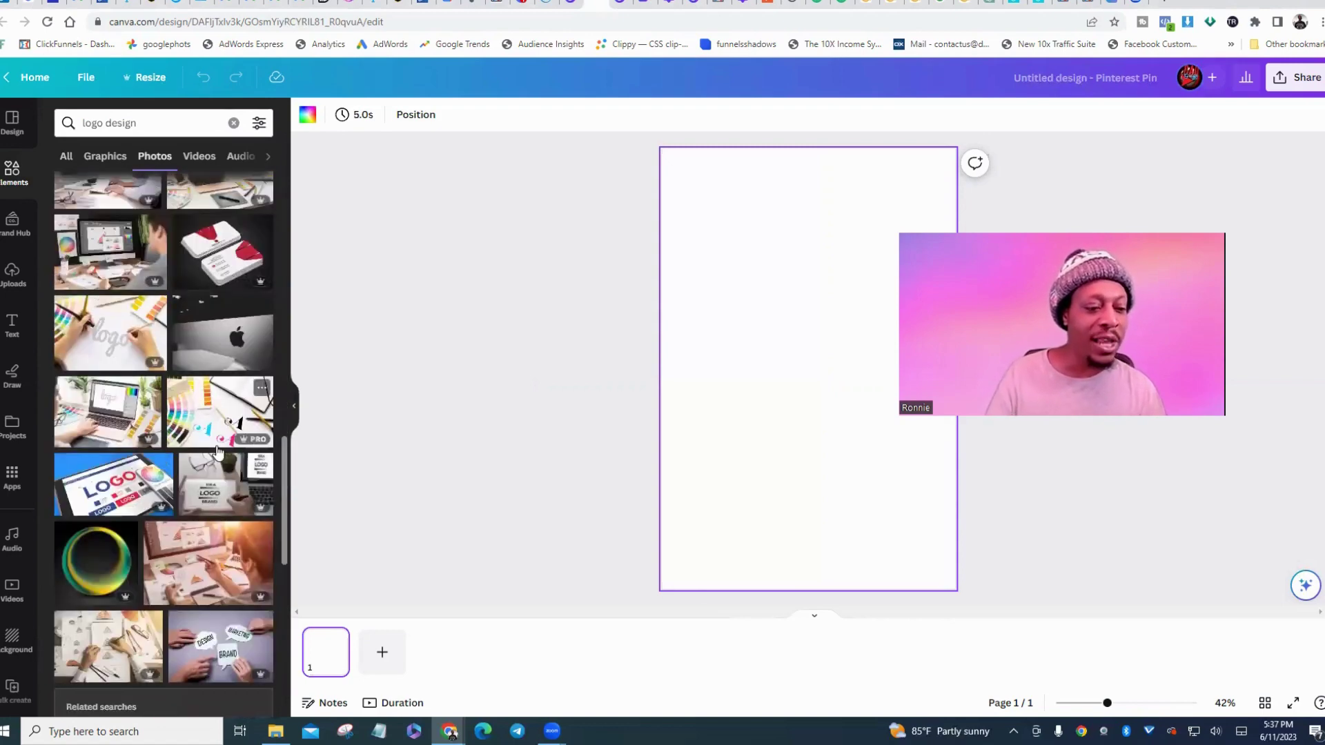
pyautogui.scroll(-4, 196, 448)
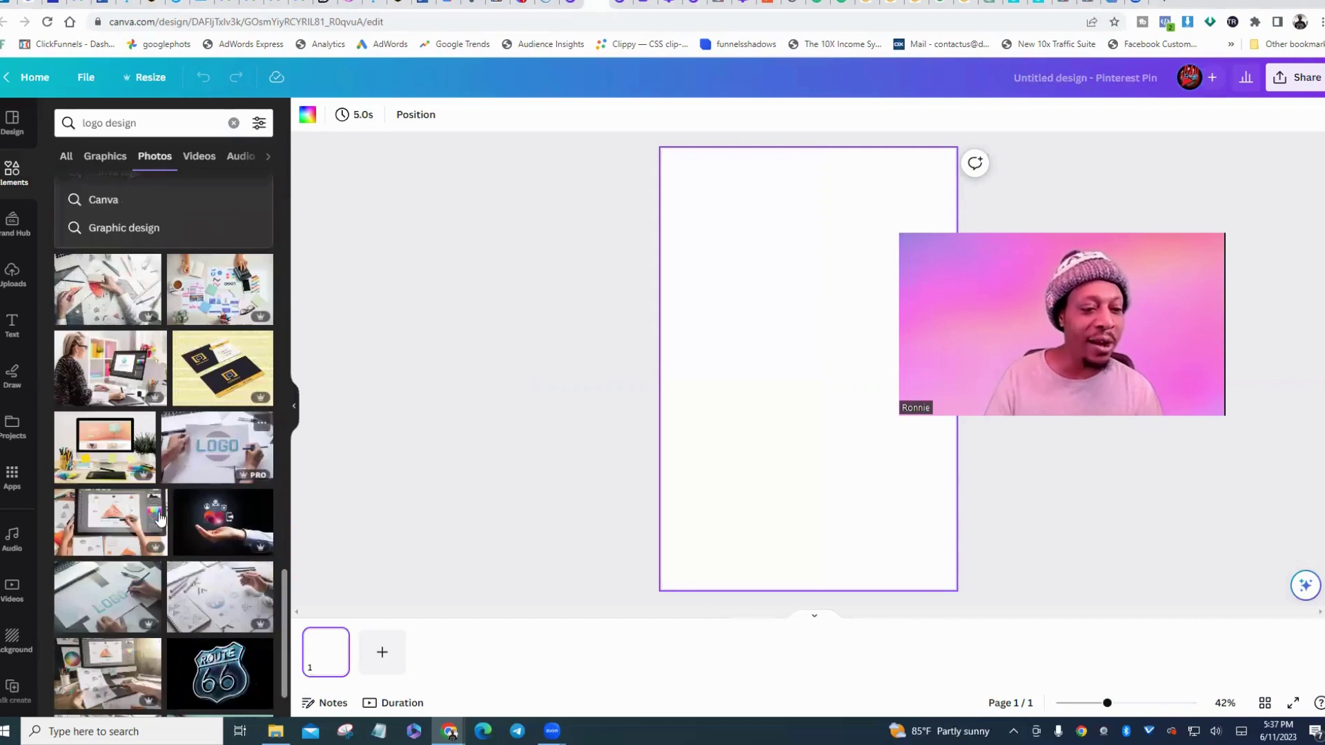
pyautogui.scroll(-5, 173, 484)
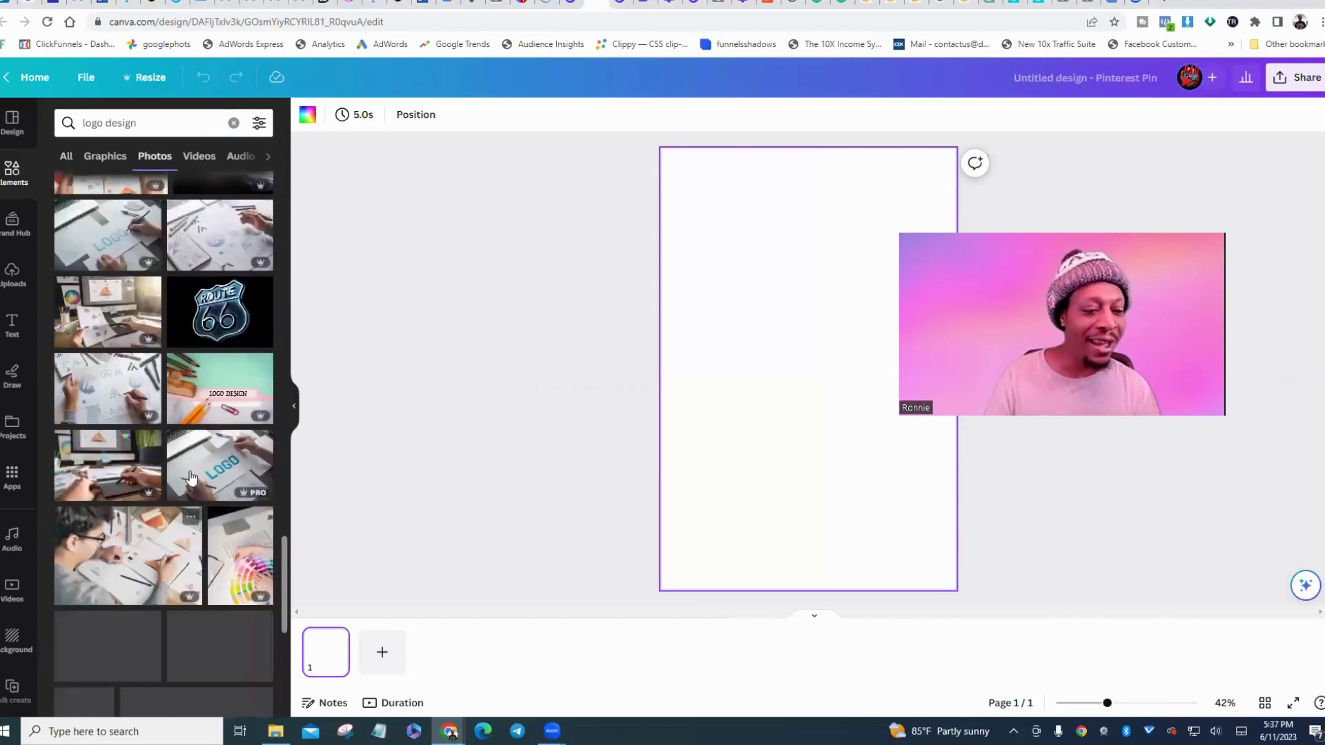
pyautogui.scroll(-6, 192, 476)
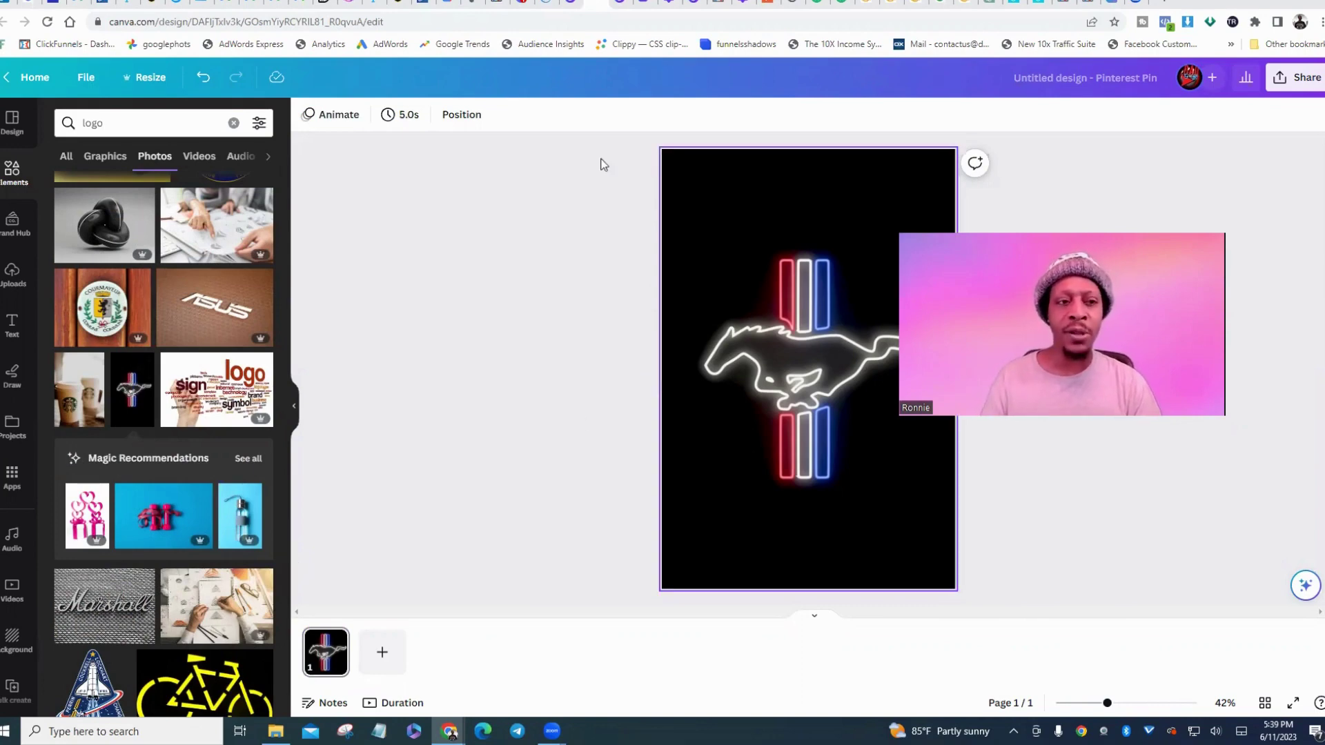
# - Undo the background placement of the neon horse photo, then set it as the page background again
pyautogui.click(199, 77)
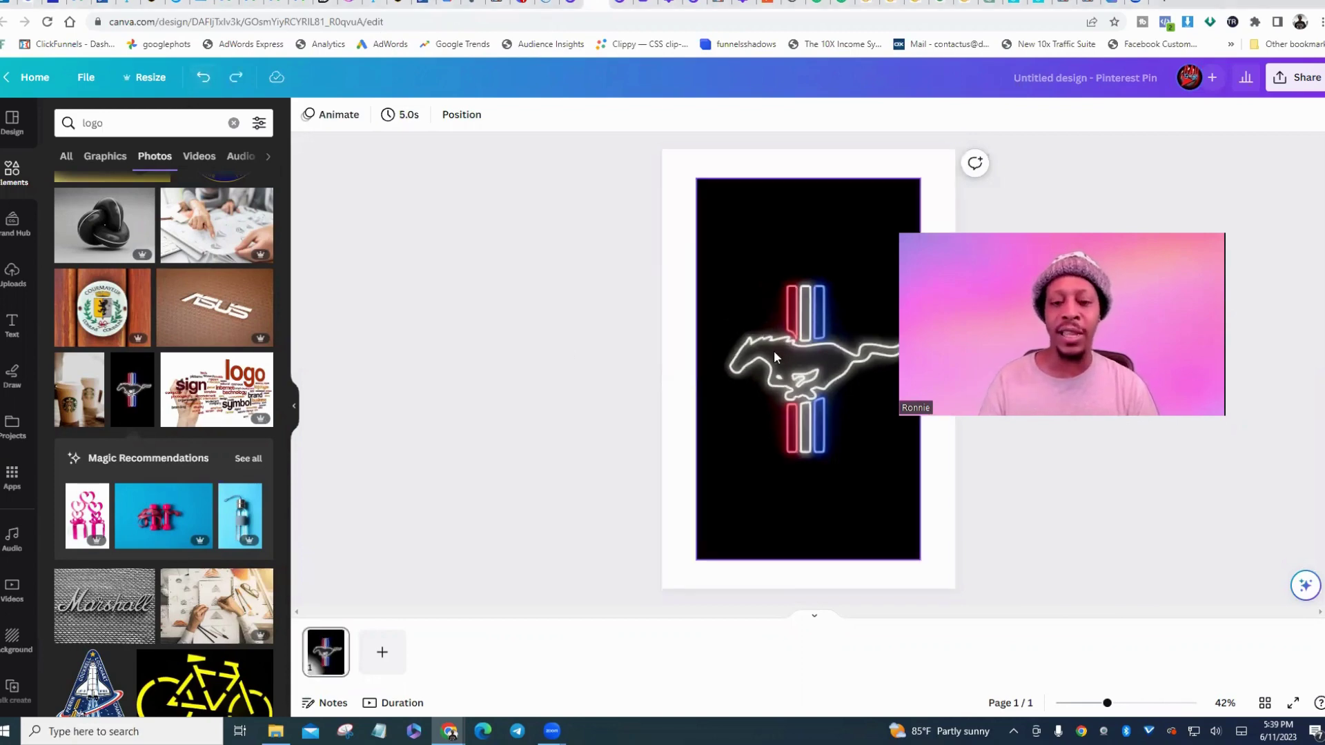
pyautogui.rightClick(758, 234)
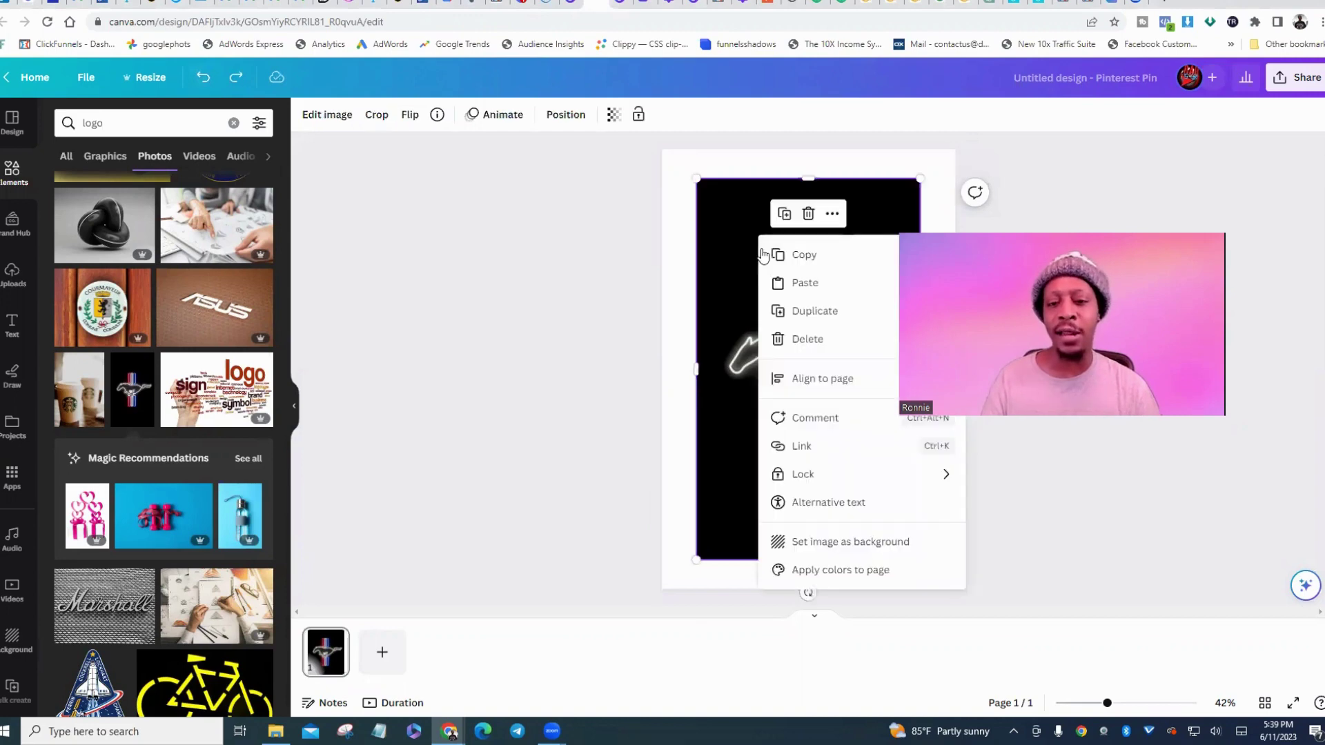
pyautogui.click(837, 546)
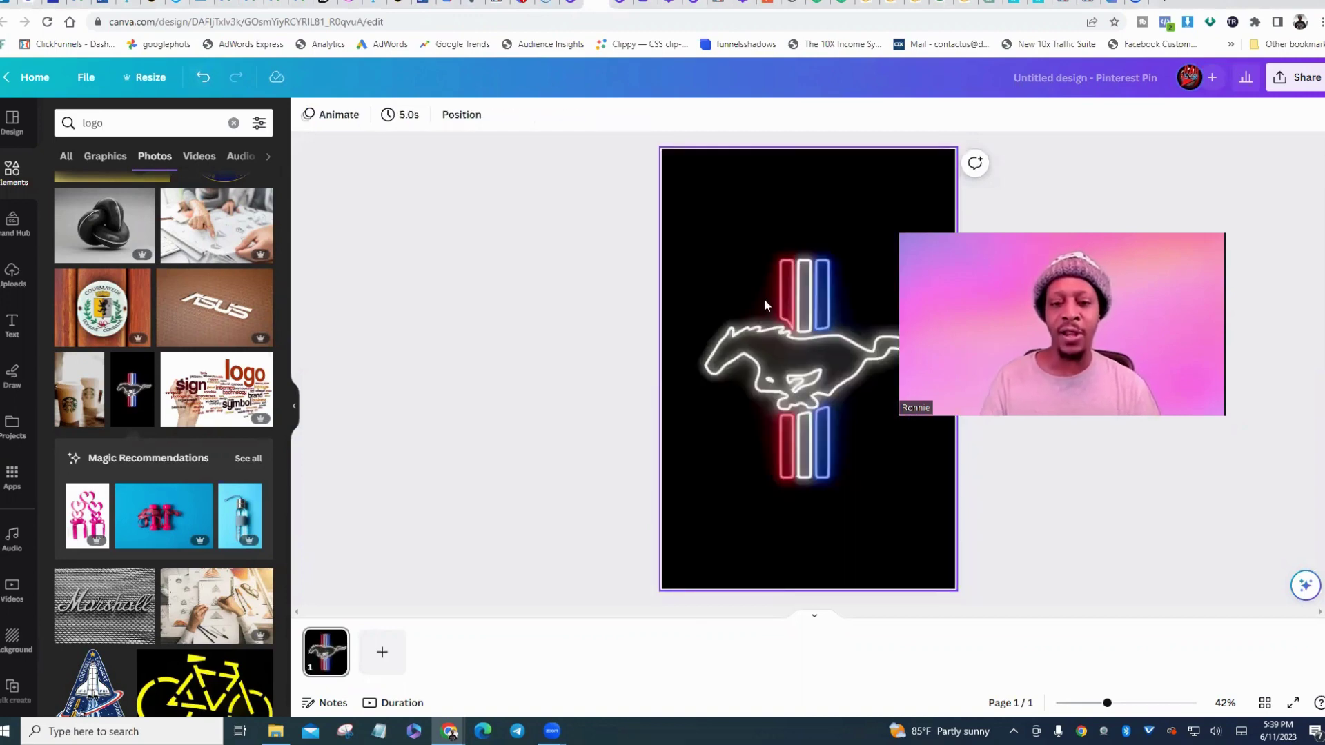
# - Add a heading in the brand heading style above the neon horse and replace its placeholder text with "LOGO"
pyautogui.scroll(-1, 169, 183)
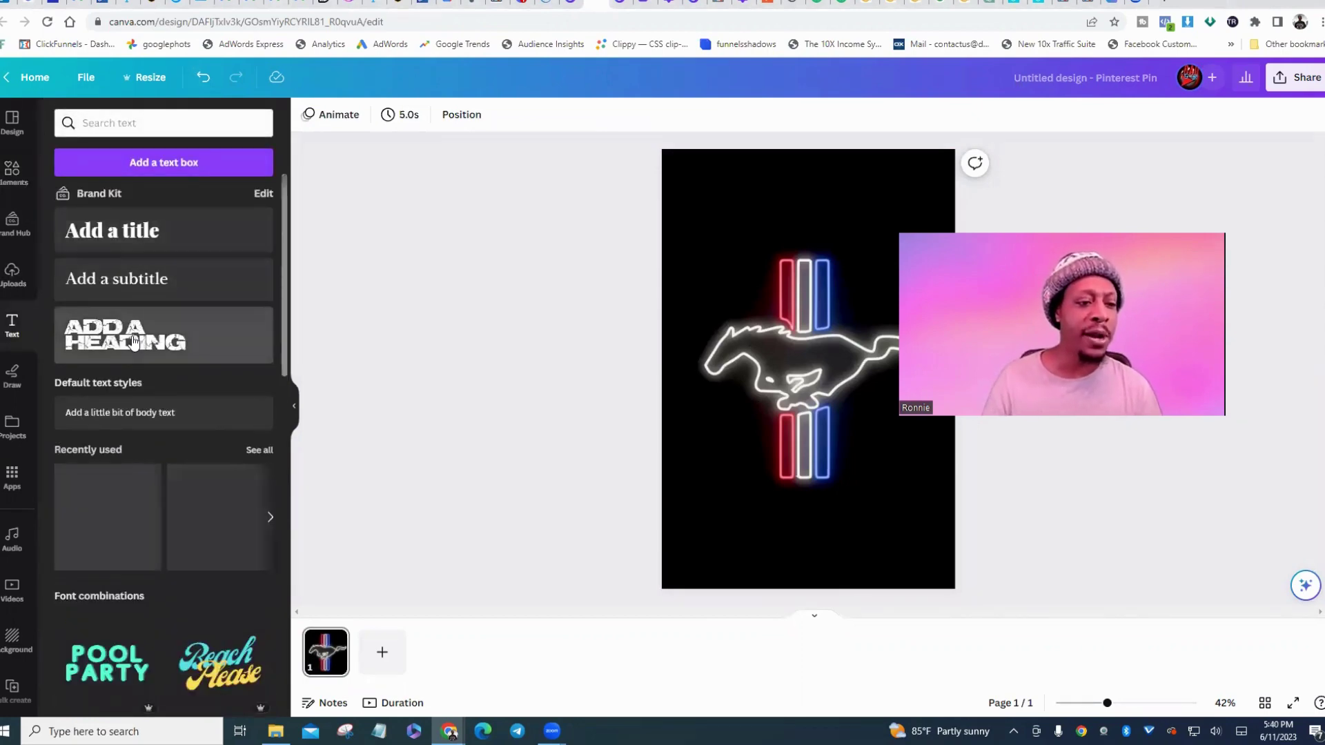
pyautogui.moveTo(333, 408); pyautogui.dragTo(824, 243)
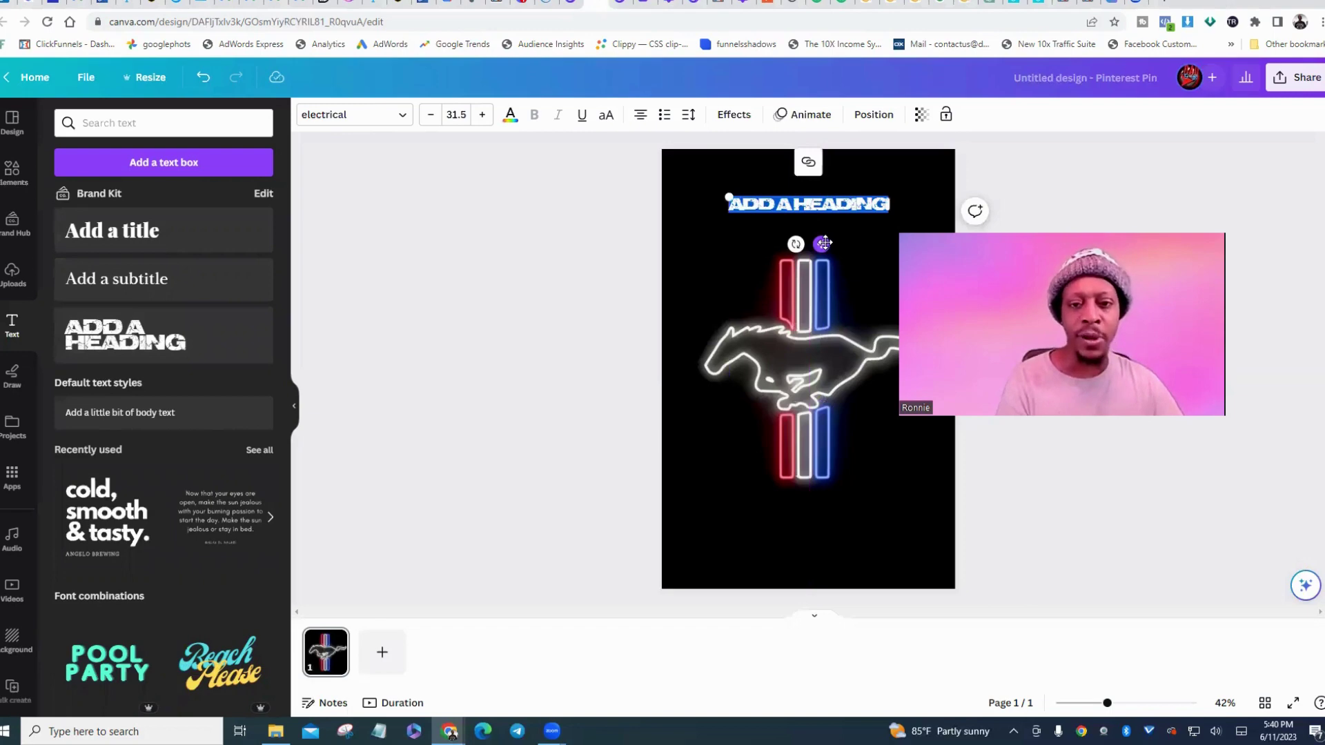
pyautogui.press('BackSpace')
pyautogui.write('LOGO')
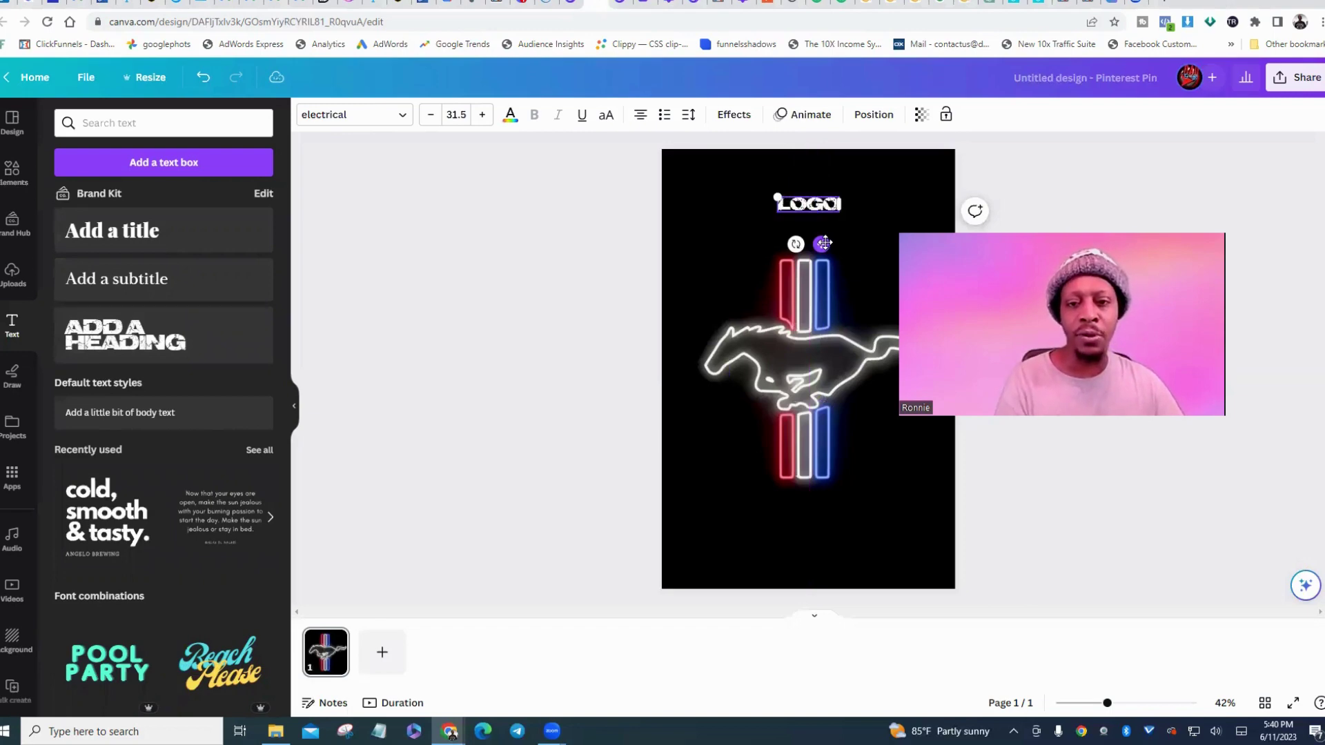